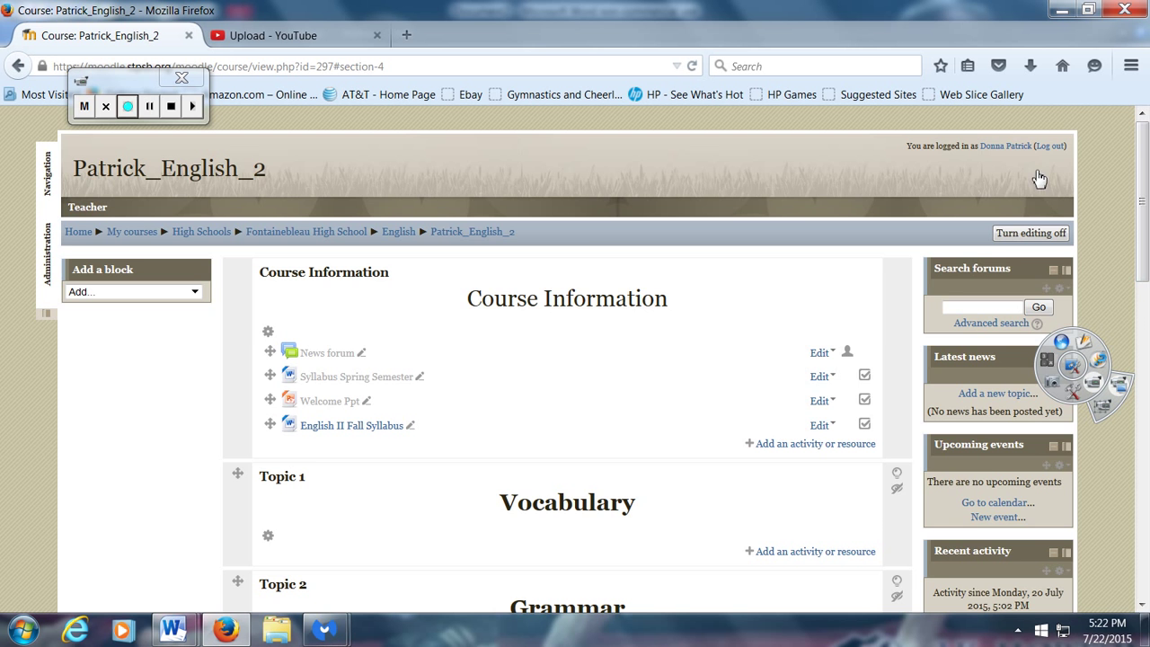
- Add a new Quiz activity to the Topic 4 Tests section of the course
scroll(1145, 277, "down", 2)
left_click_drag(1145, 276, 1147, 476)
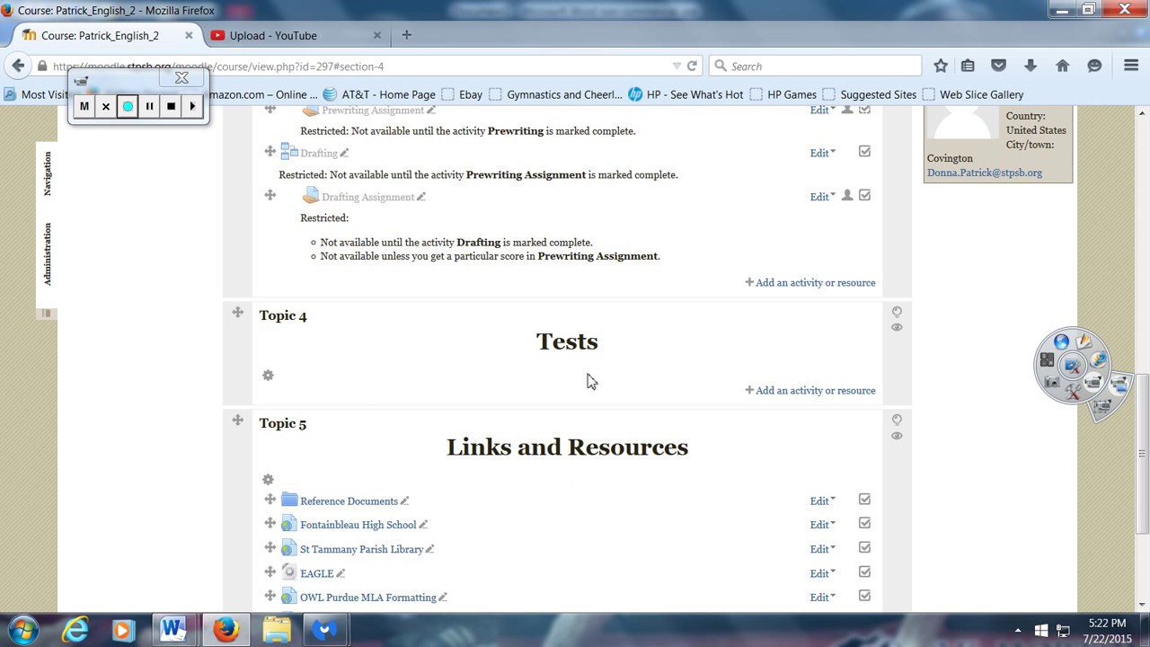
left_click(784, 392)
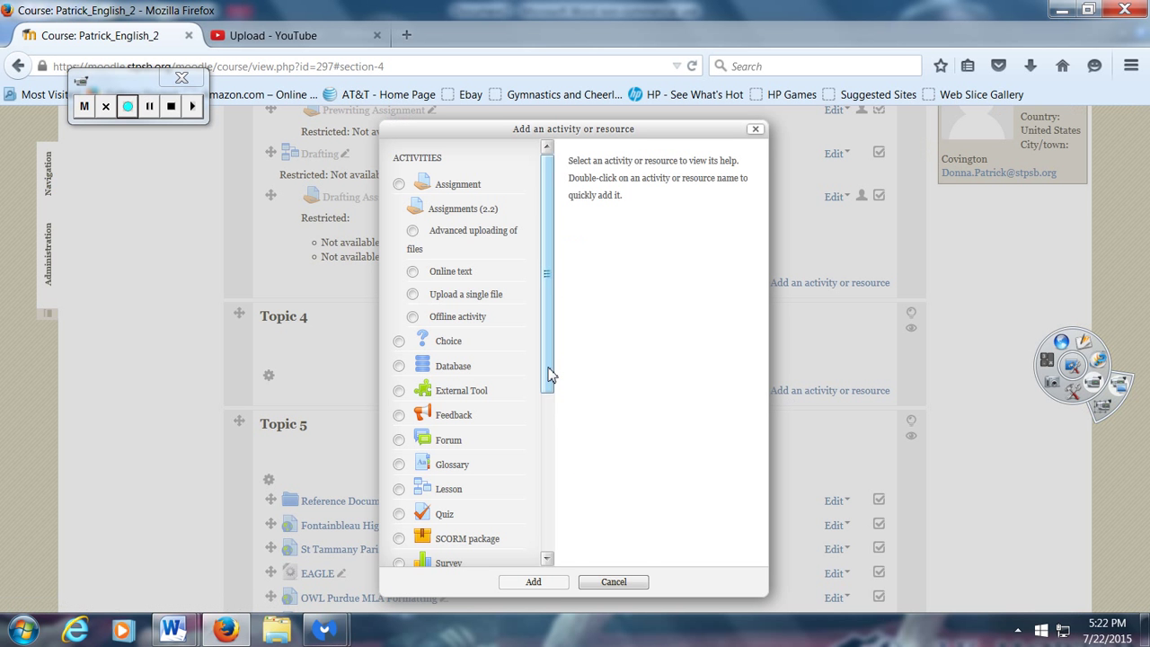
scroll(550, 378, "down", 2)
left_click(436, 445)
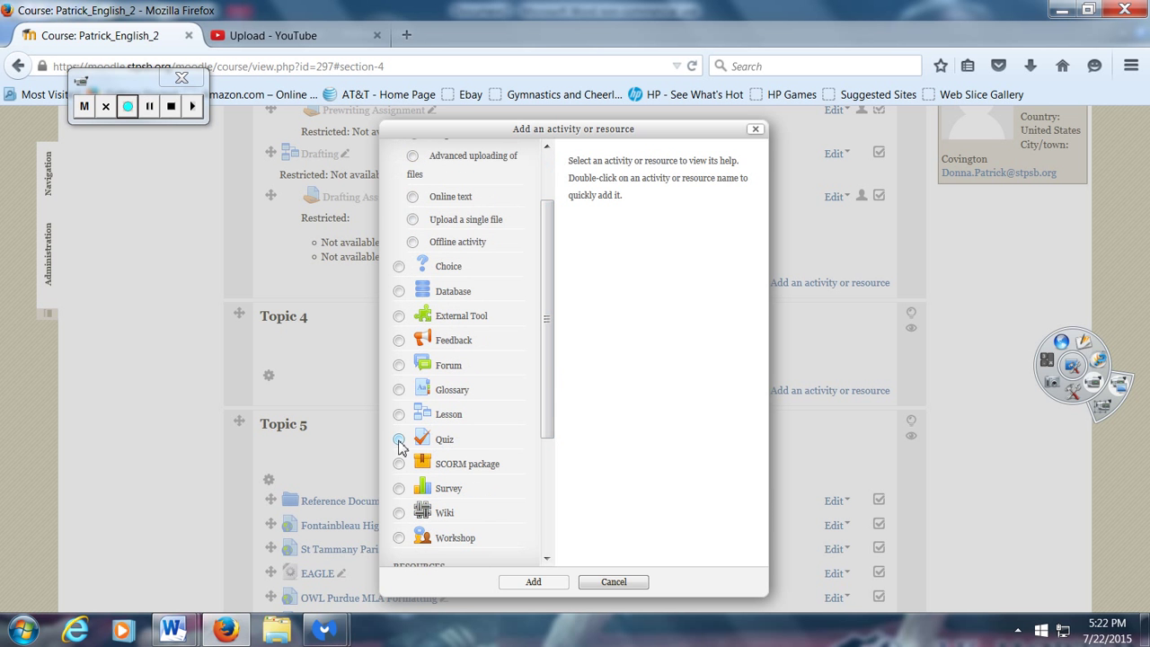
left_click(534, 582)
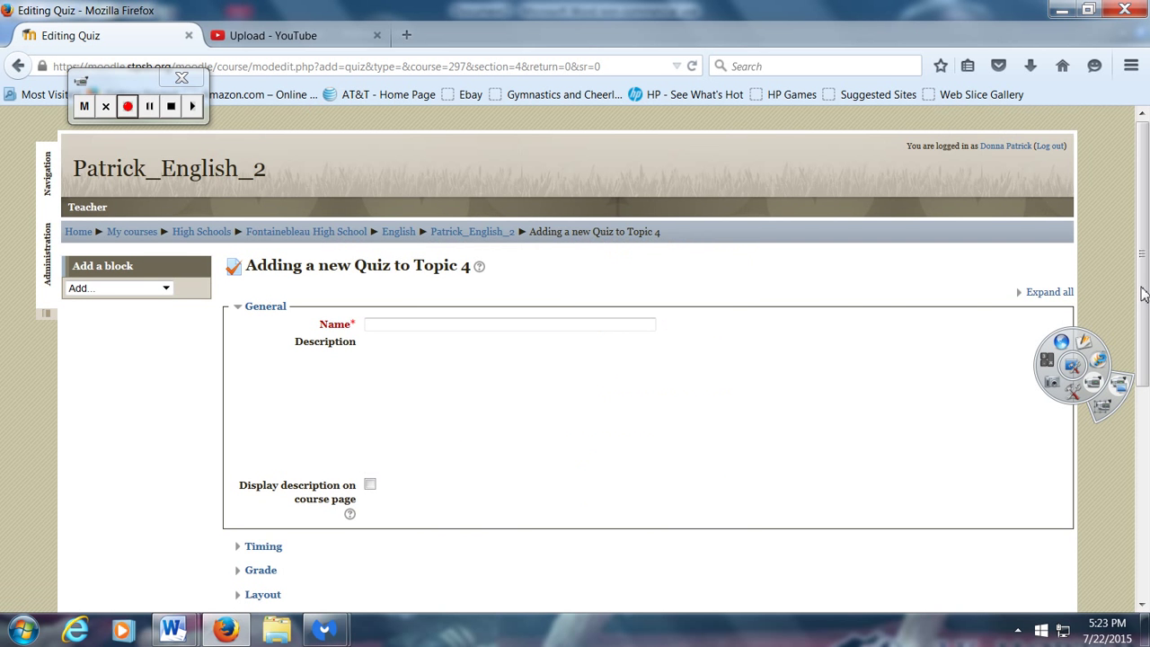
- Name the new quiz "How to create a test in Moodle"
scroll(1139, 296, "down", 2)
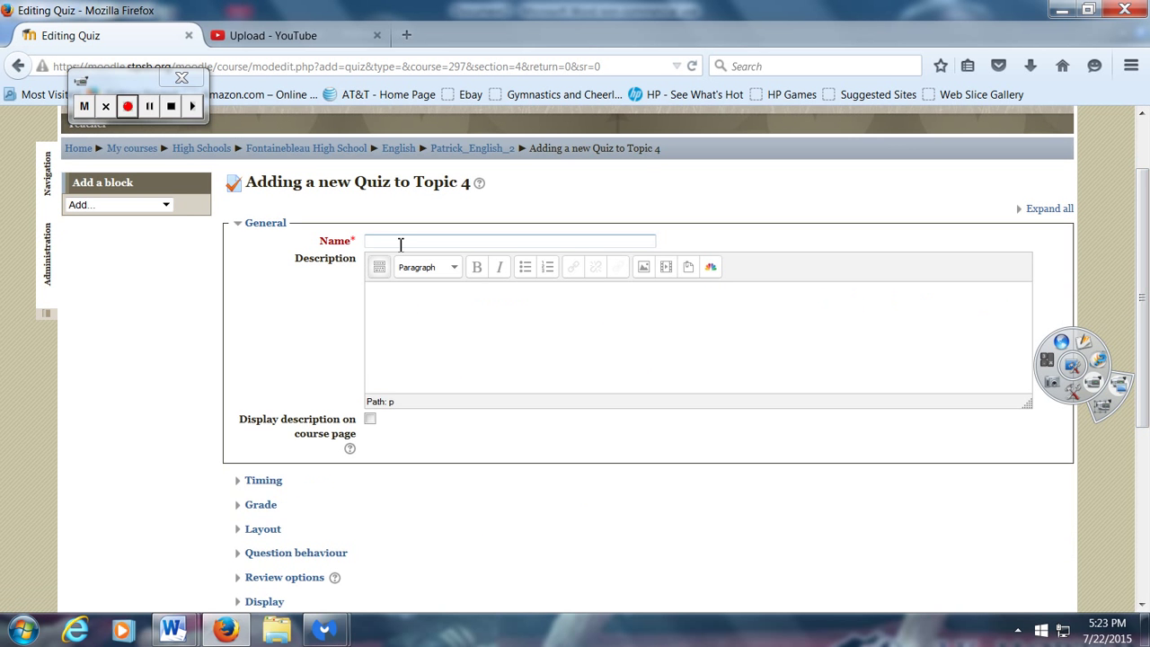
left_click(400, 244)
type("How to create a test in Moodle")
left_click(476, 334)
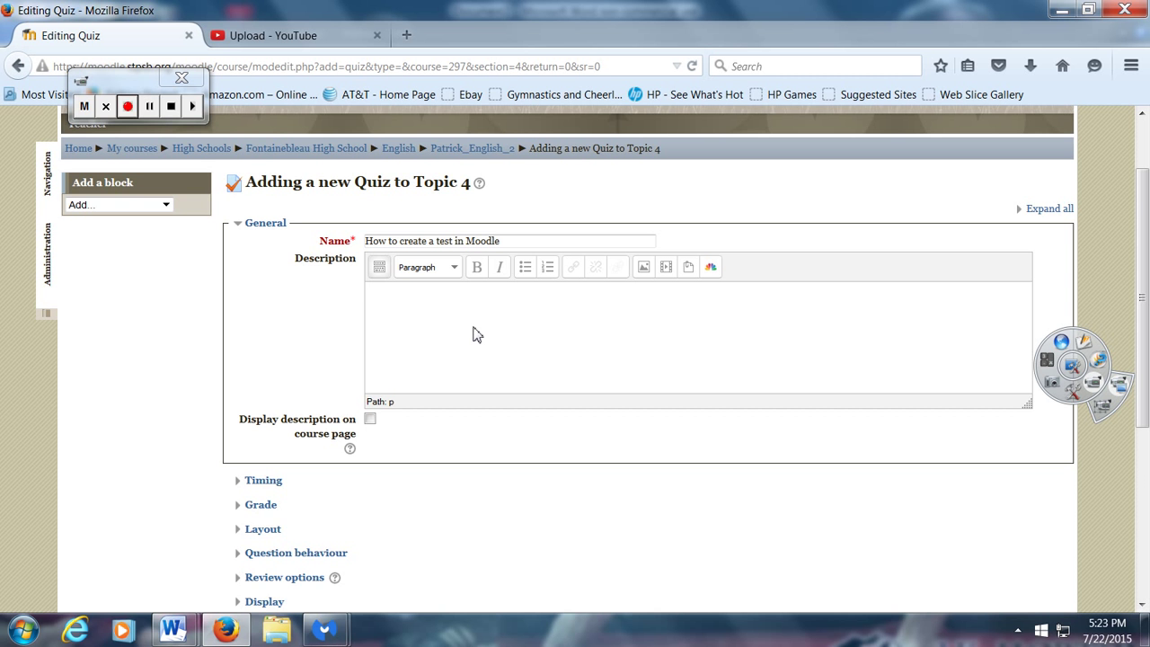
- Set the quiz layout's new page option to "Never, all questions on one page"
scroll(466, 491, "down", 1)
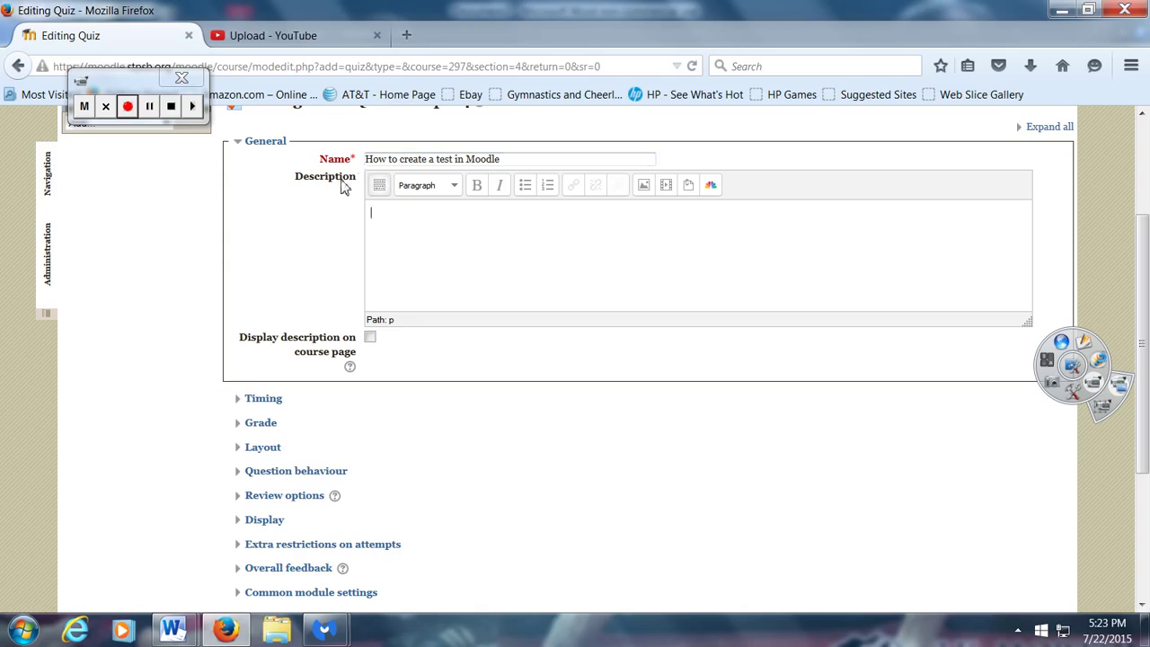
scroll(516, 564, "down", 1)
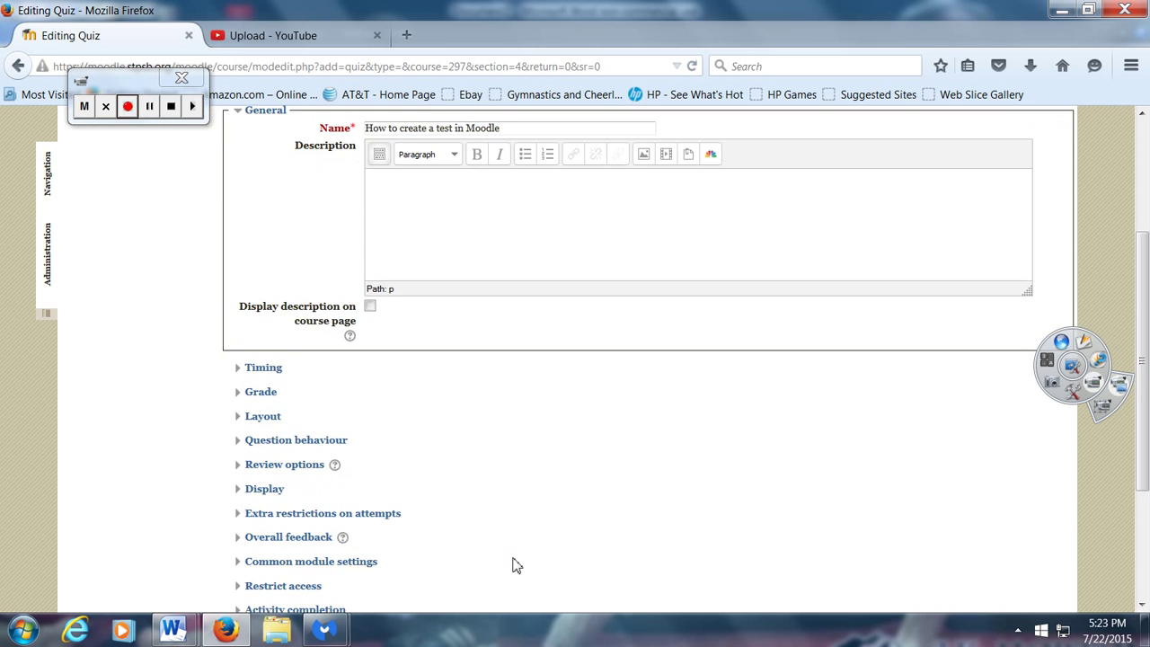
scroll(516, 564, "down", 3)
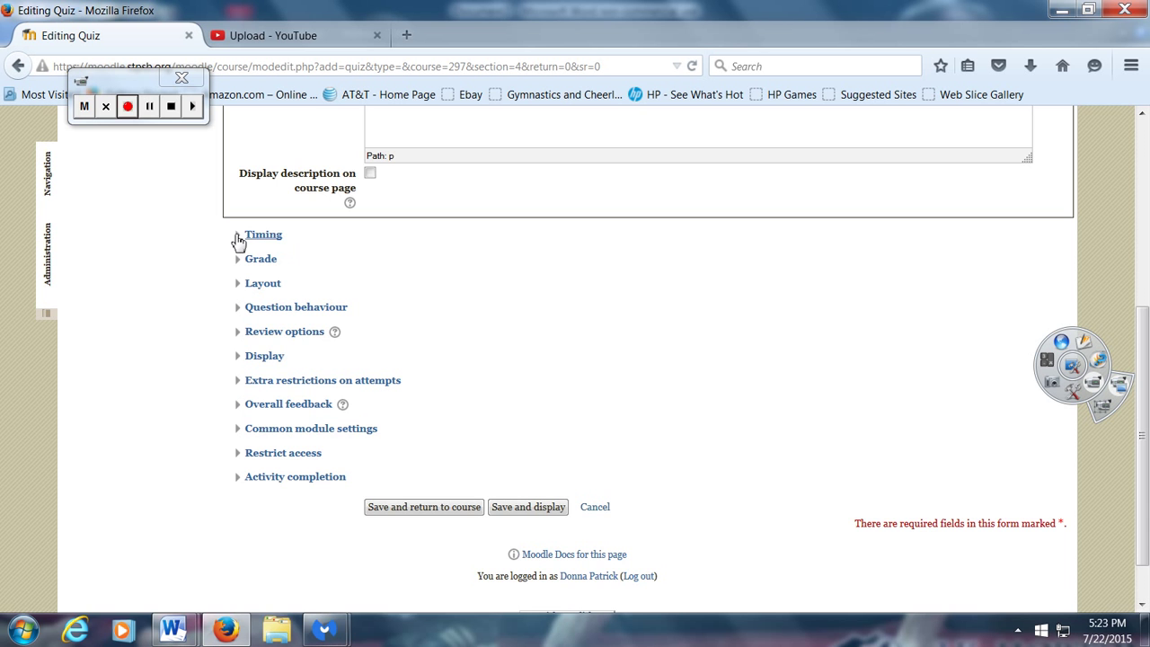
scroll(455, 390, "up", 2)
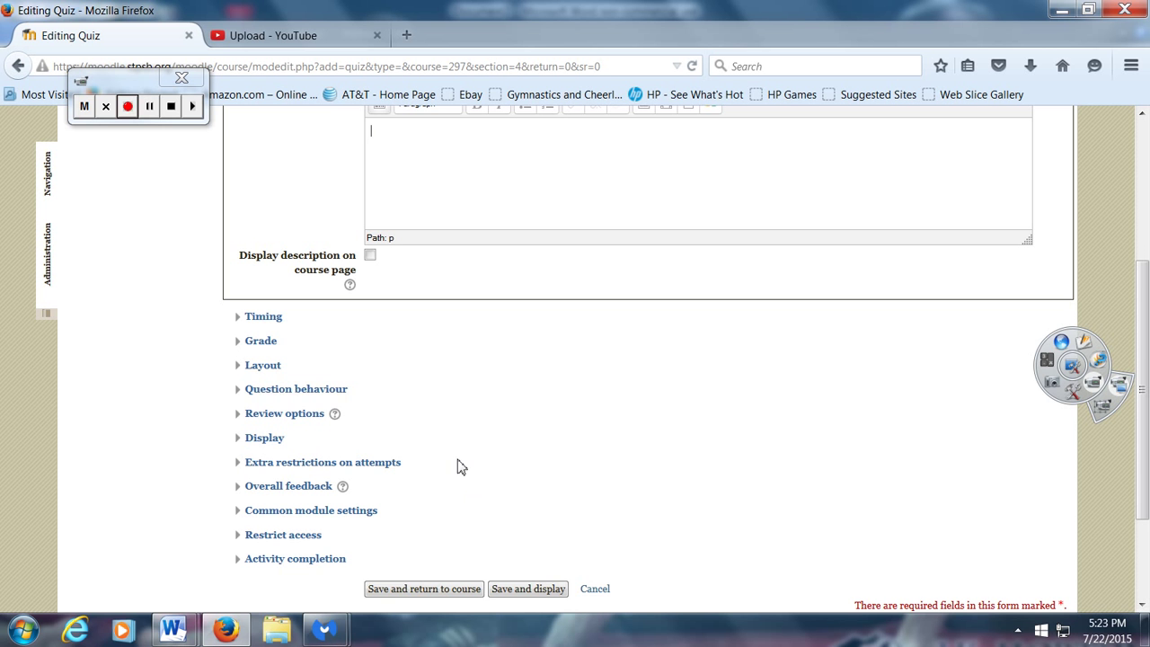
left_click(237, 368)
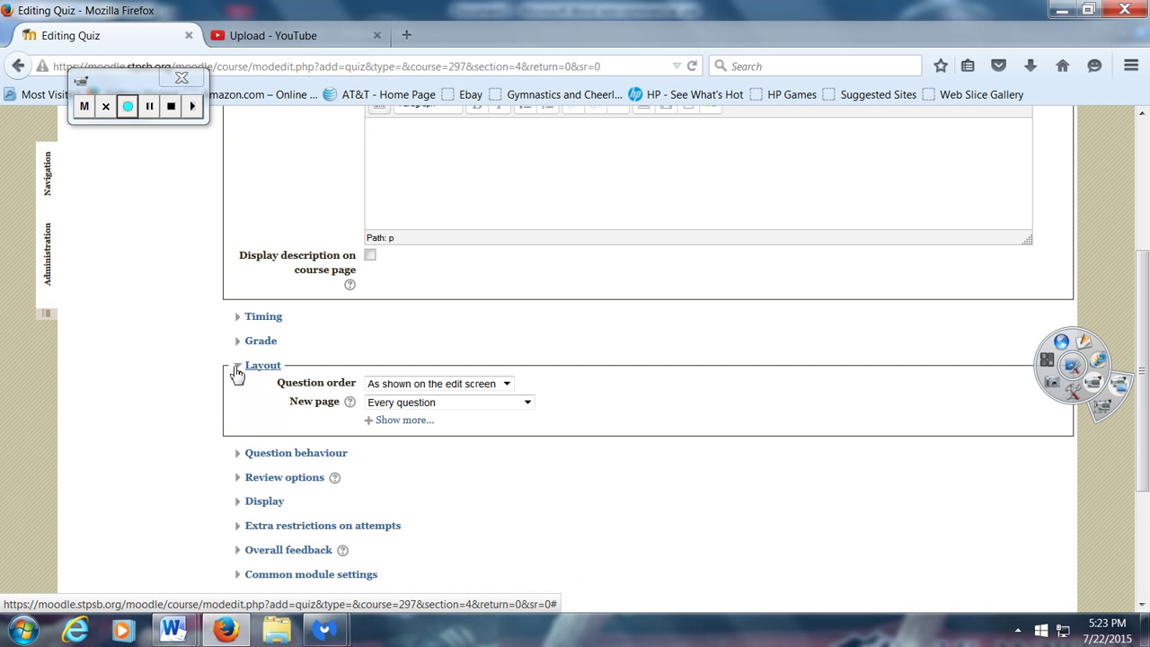
left_click(384, 402)
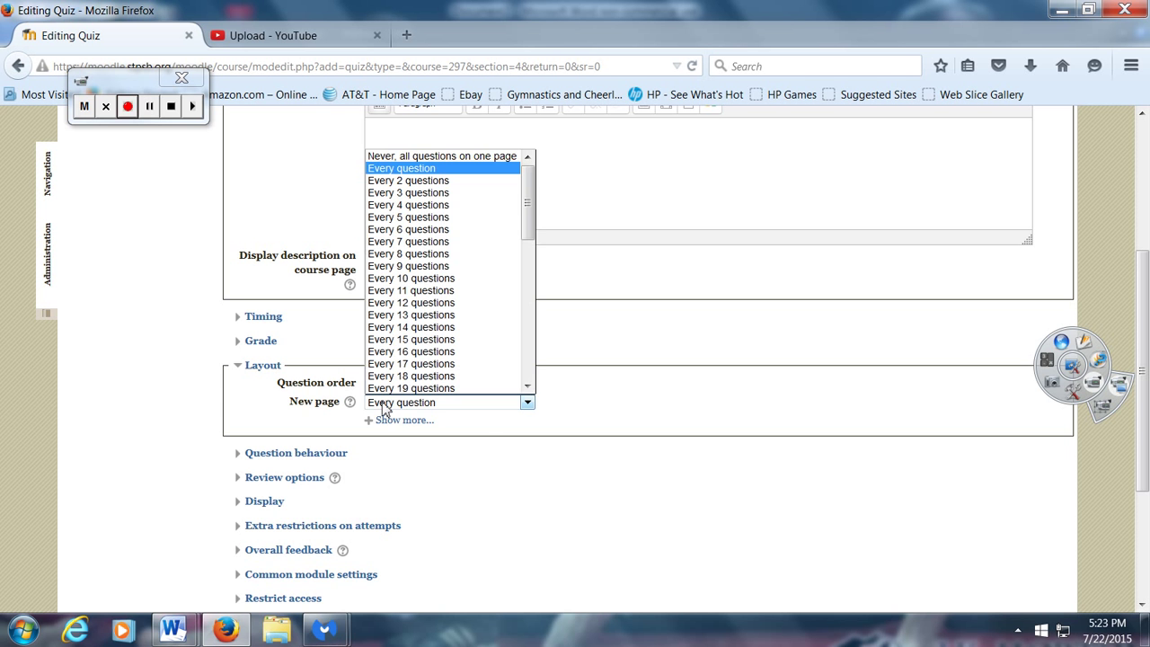
left_click(384, 157)
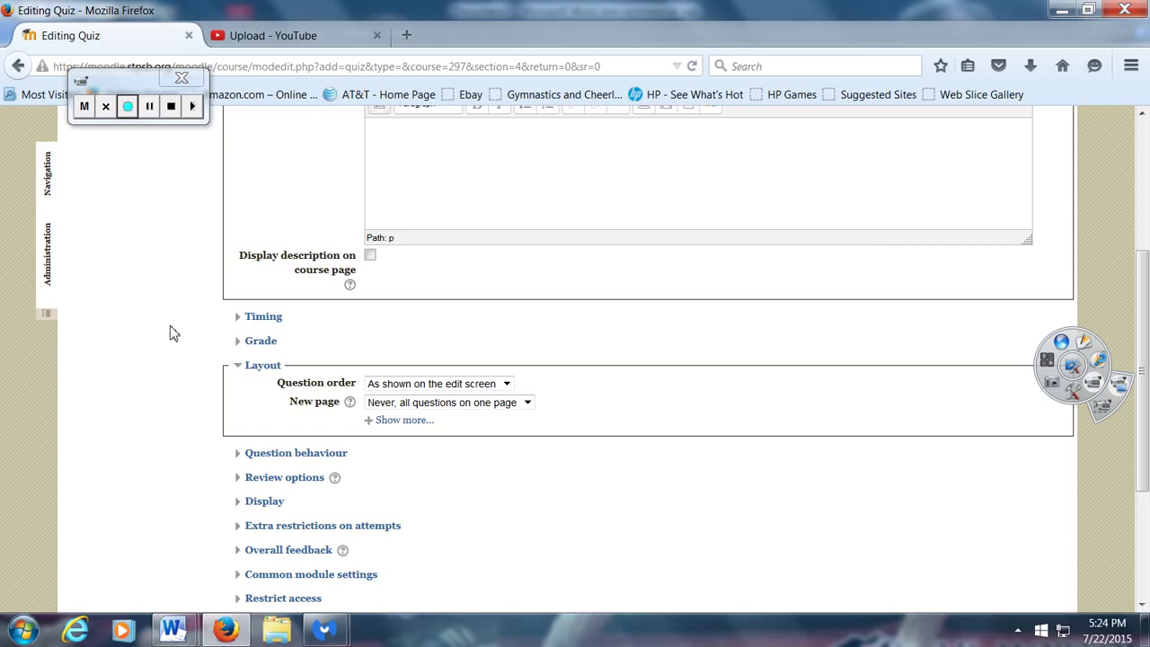
- Limit the attempts allowed to 1 in the quiz's grade settings
left_click(239, 344)
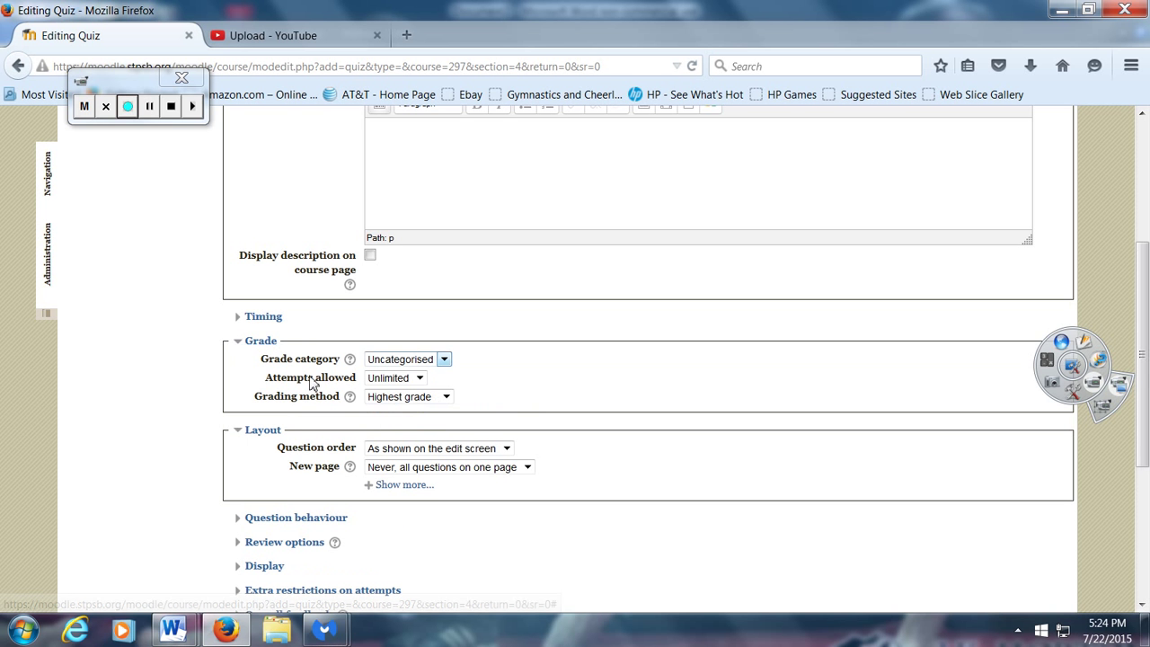
left_click(417, 379)
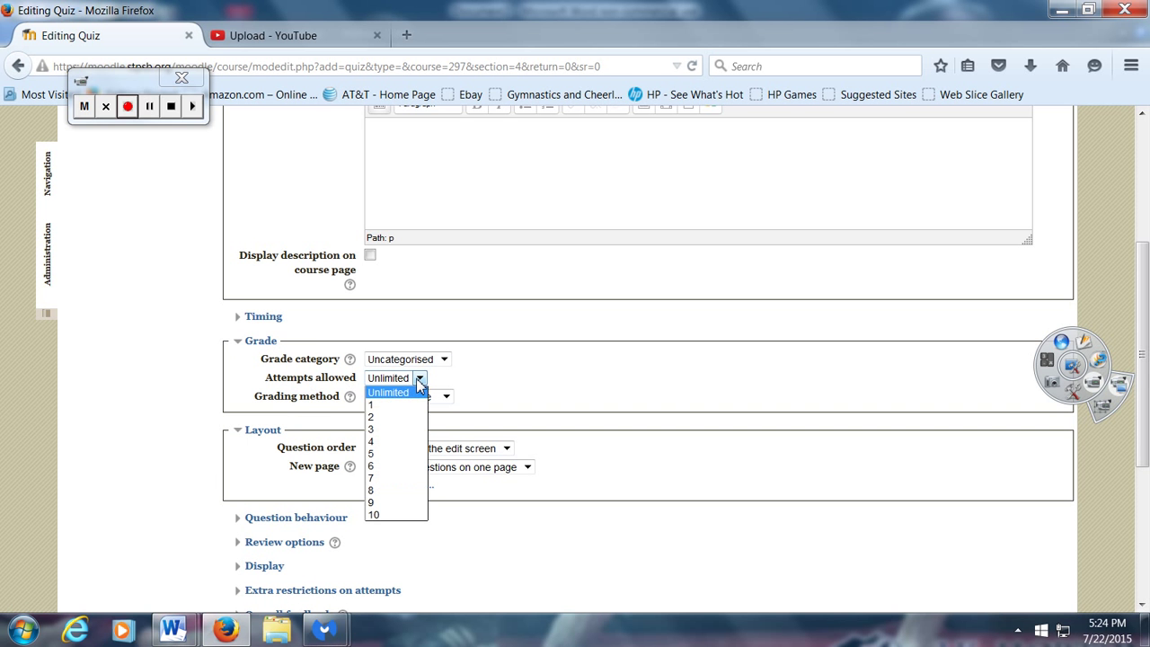
left_click(378, 405)
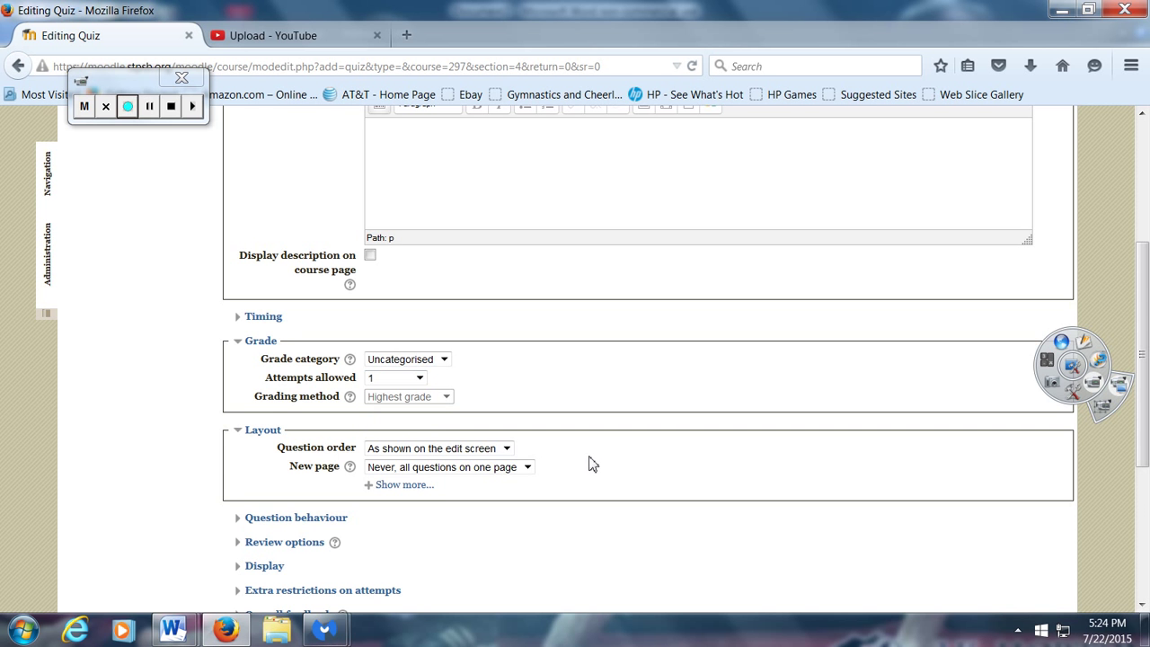
- Examine the quiz's question behaviour, review options, display and extra attempt restriction settings
scroll(593, 465, "down", 2)
scroll(596, 463, "down", 1)
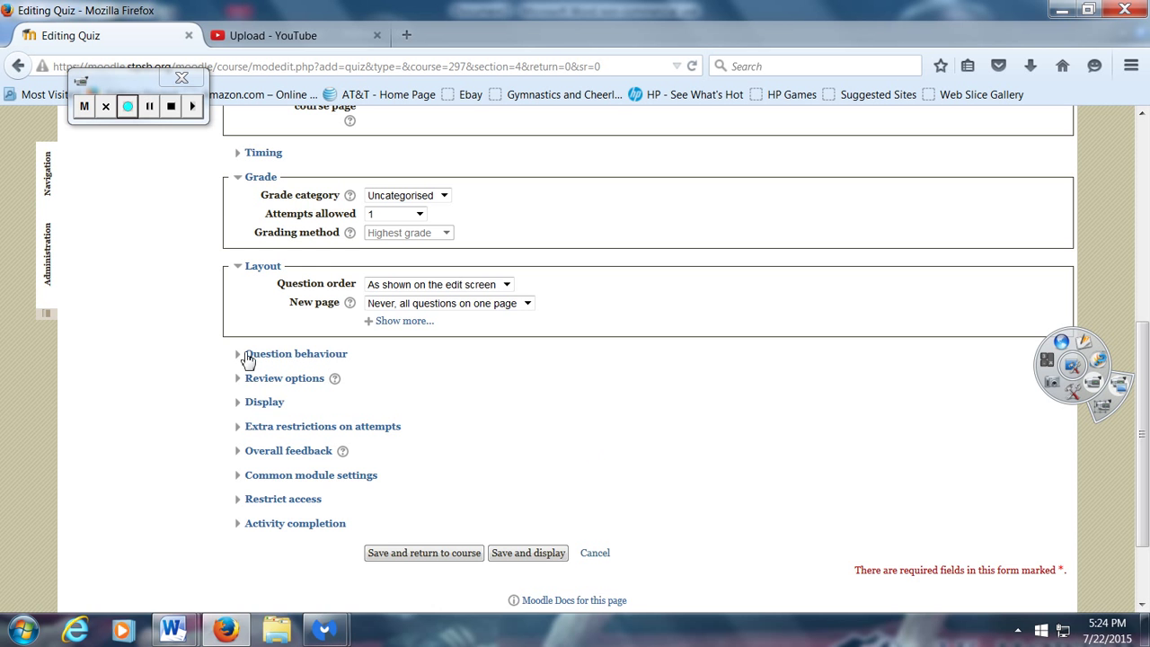
left_click(241, 358)
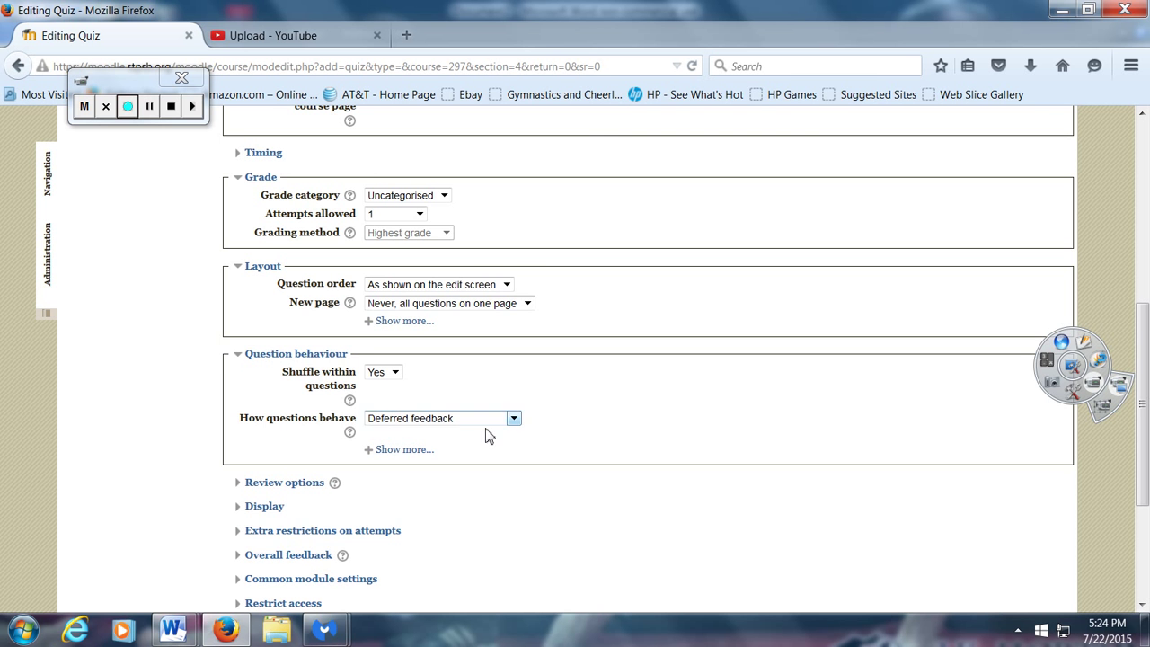
scroll(553, 428, "down", 3)
scroll(544, 409, "down", 1)
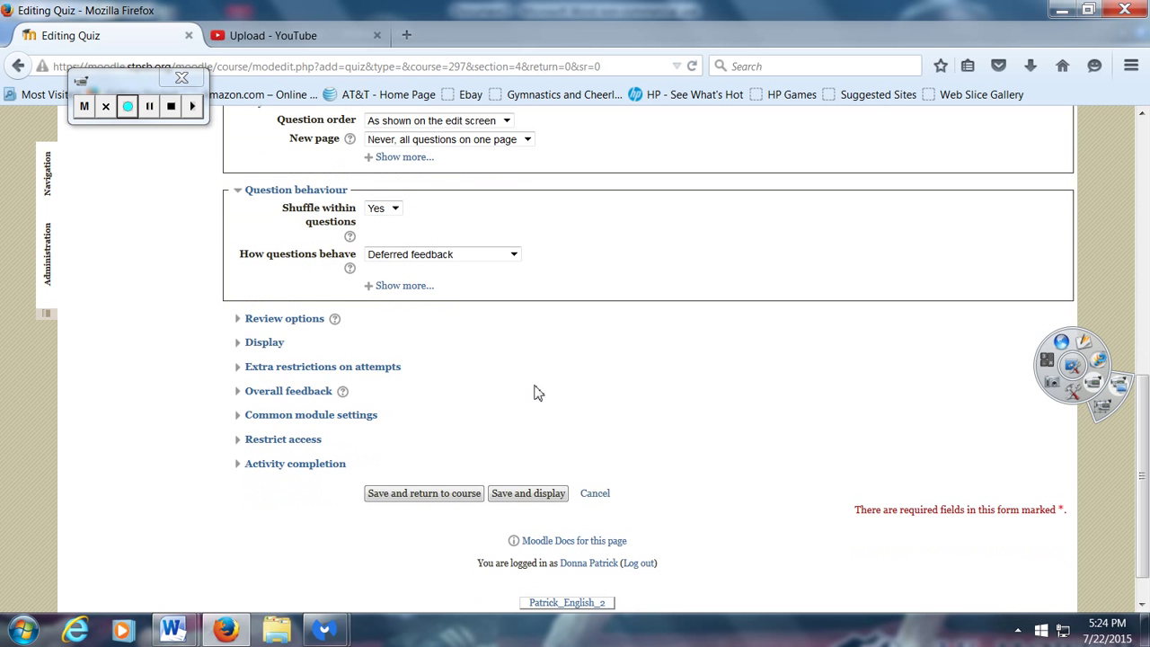
left_click(238, 323)
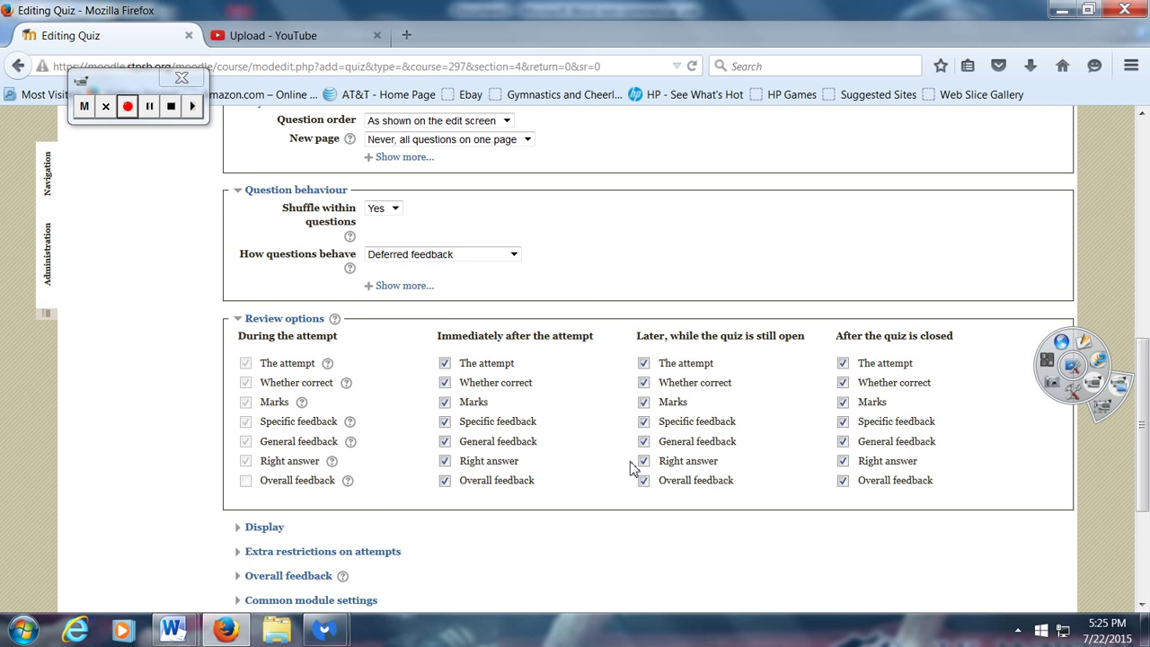
scroll(398, 546, "down", 3)
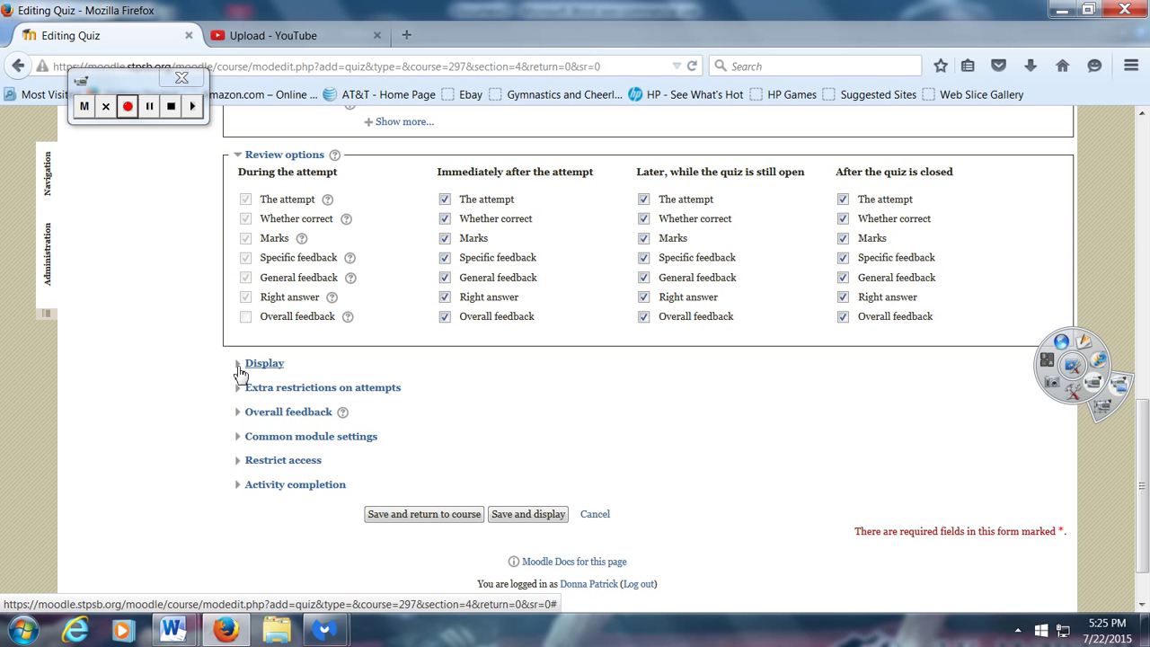
left_click(240, 368)
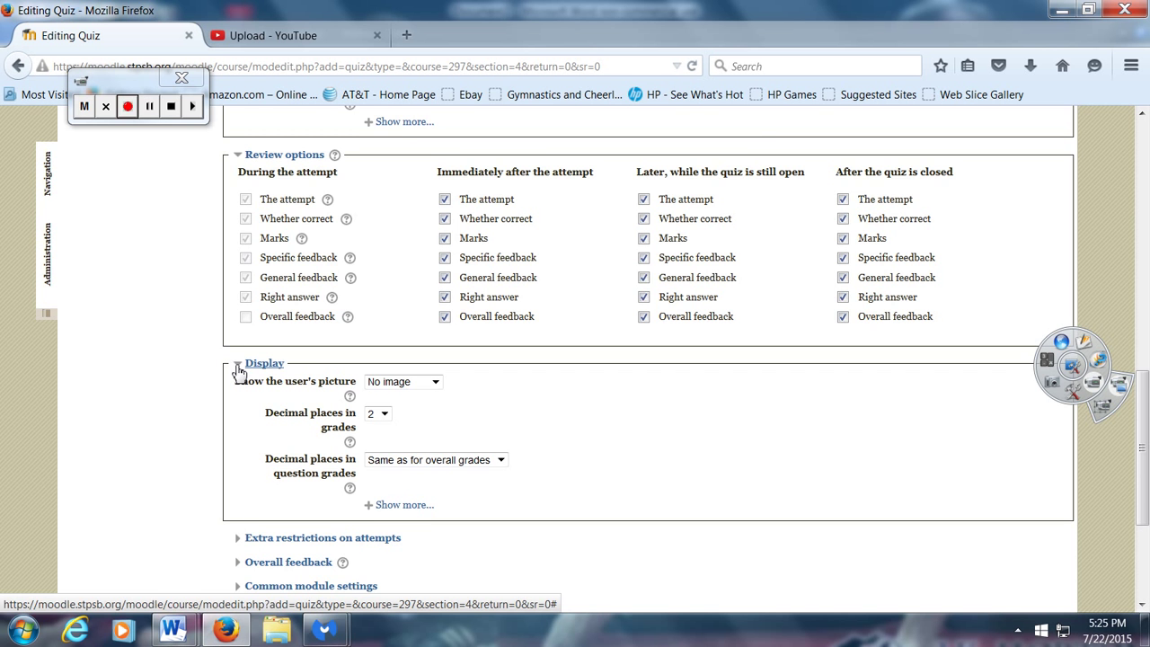
scroll(599, 467, "down", 2)
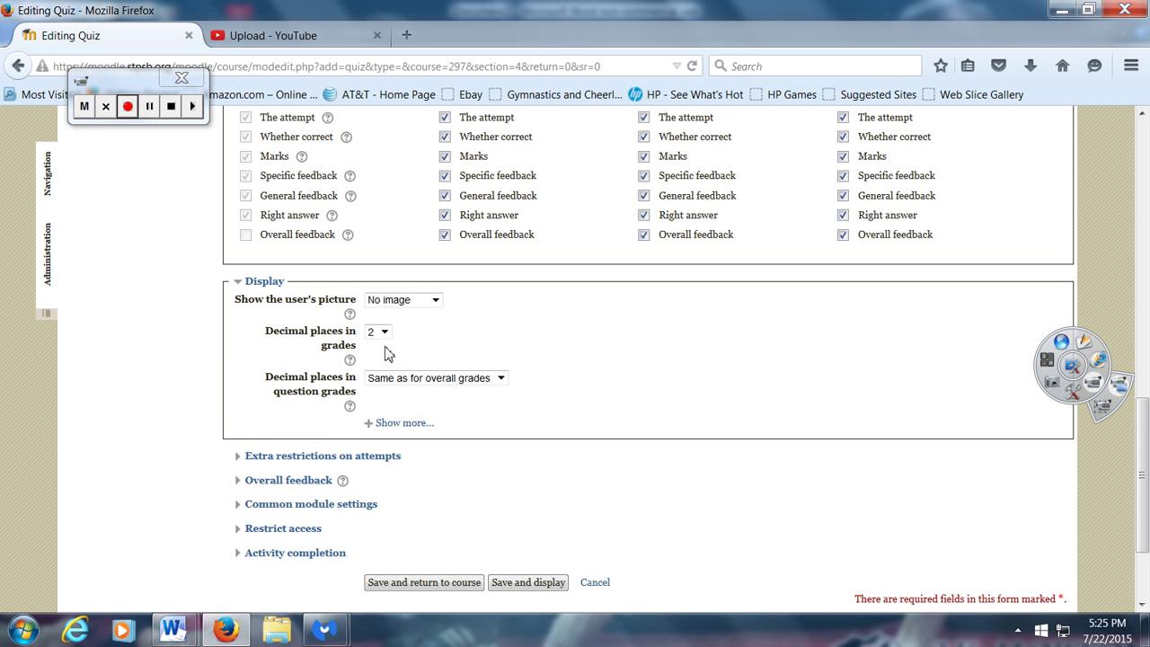
left_click(238, 458)
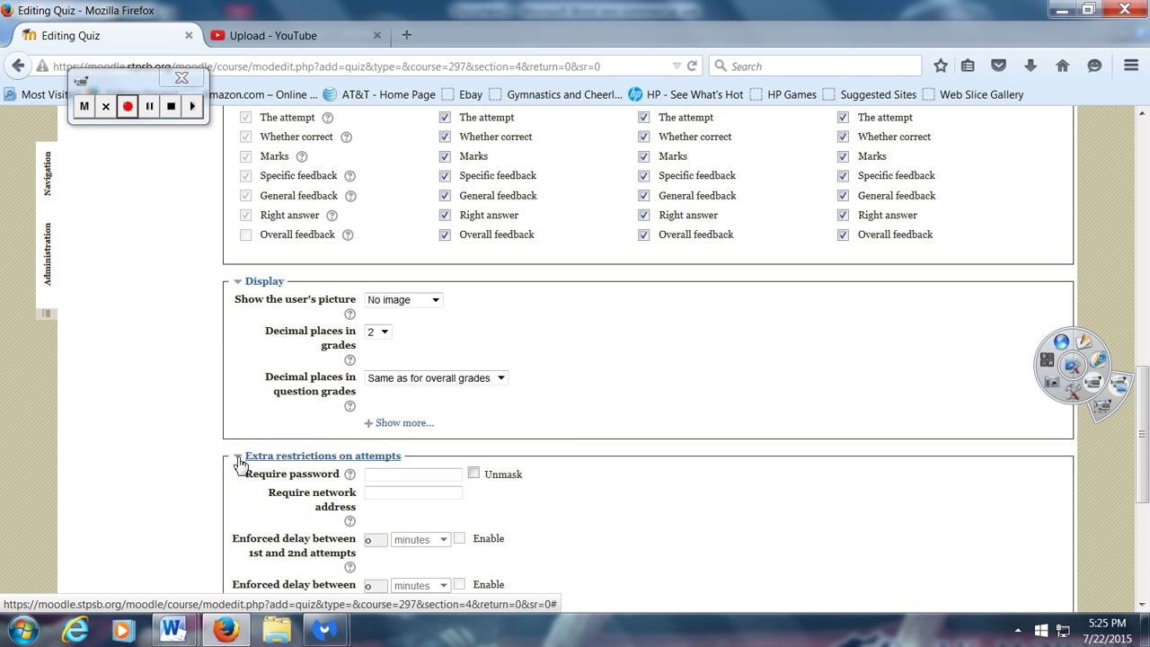
scroll(685, 521, "down", 5)
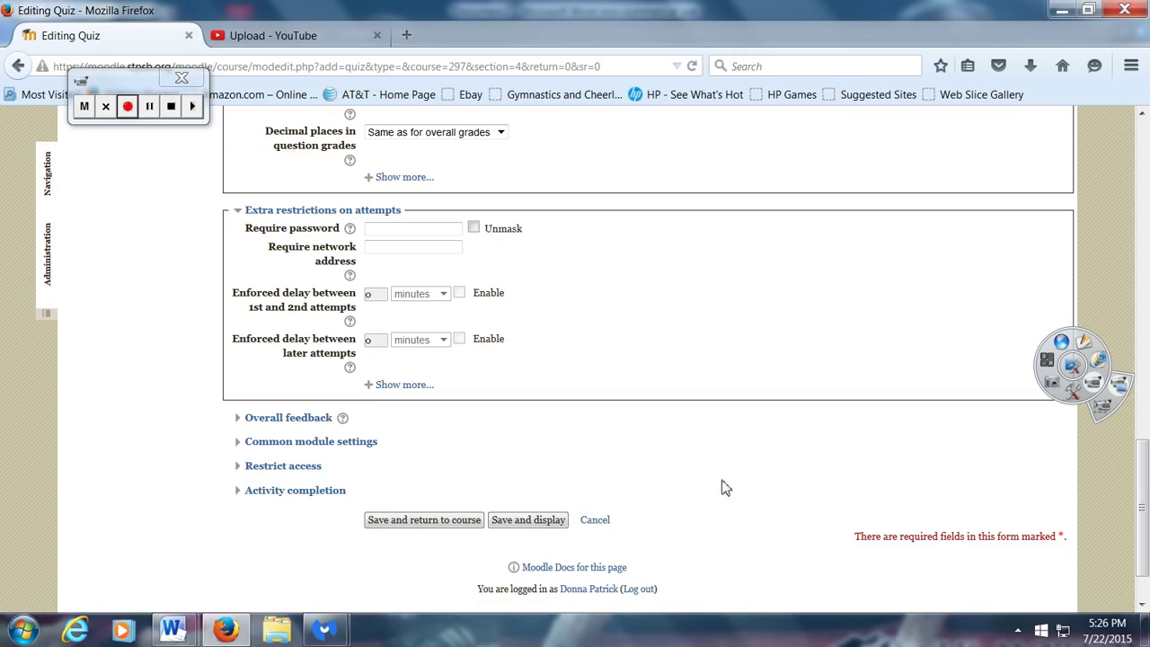
- Save the quiz, return to the course and hide the quiz under Topic 4
left_click(423, 520)
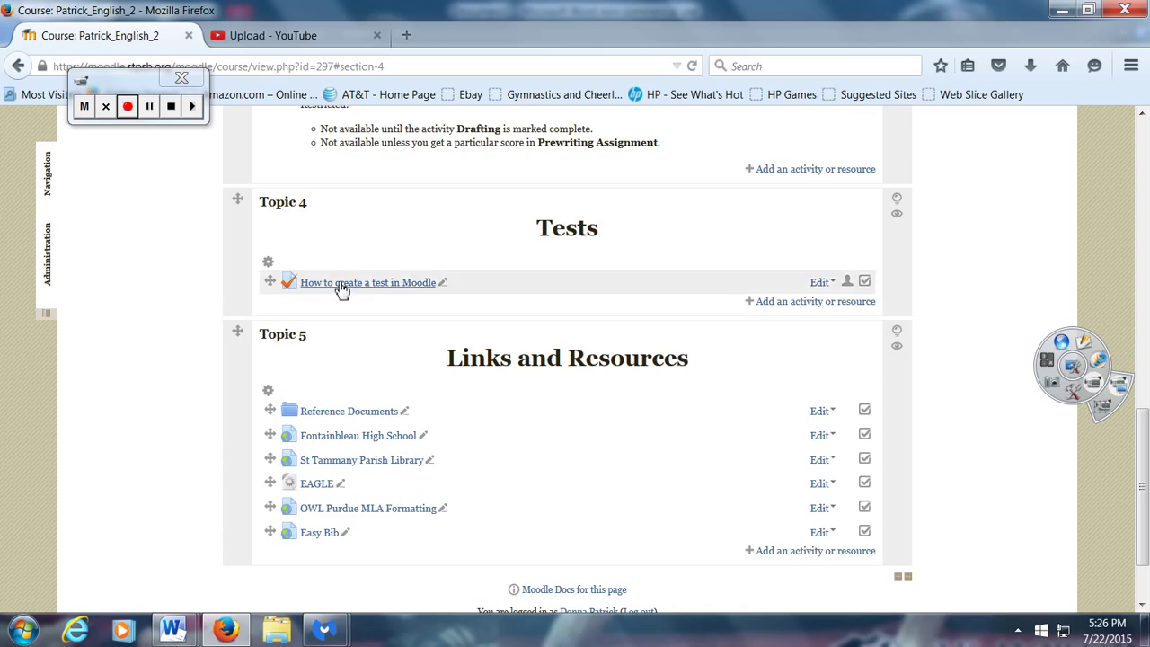
left_click(821, 283)
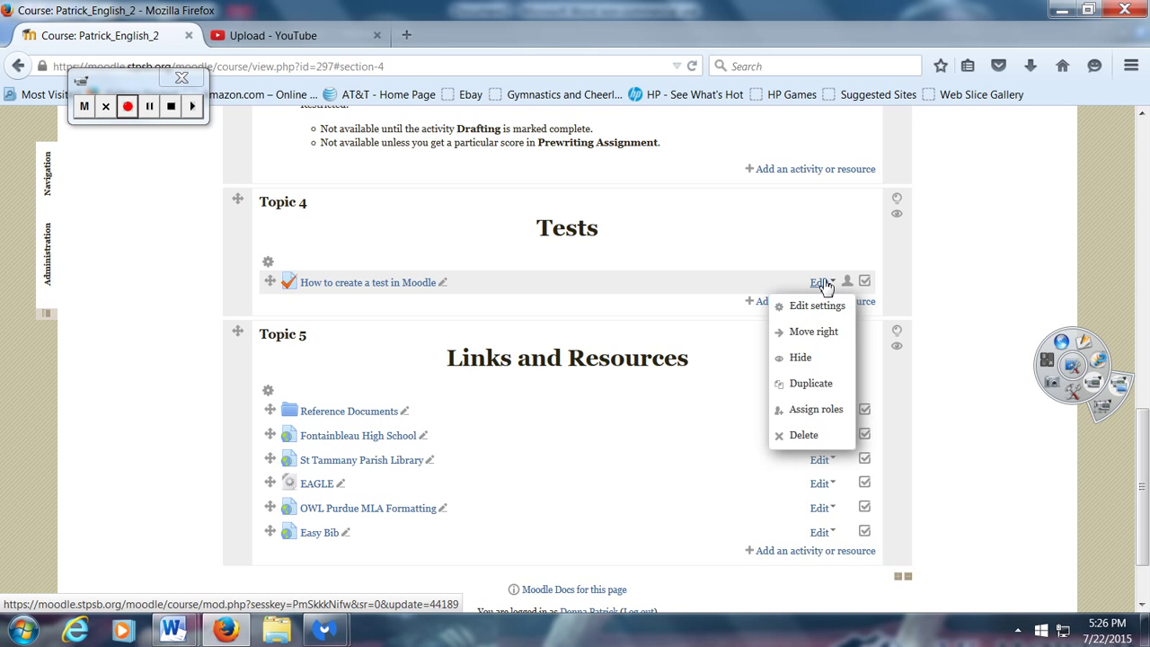
left_click(799, 358)
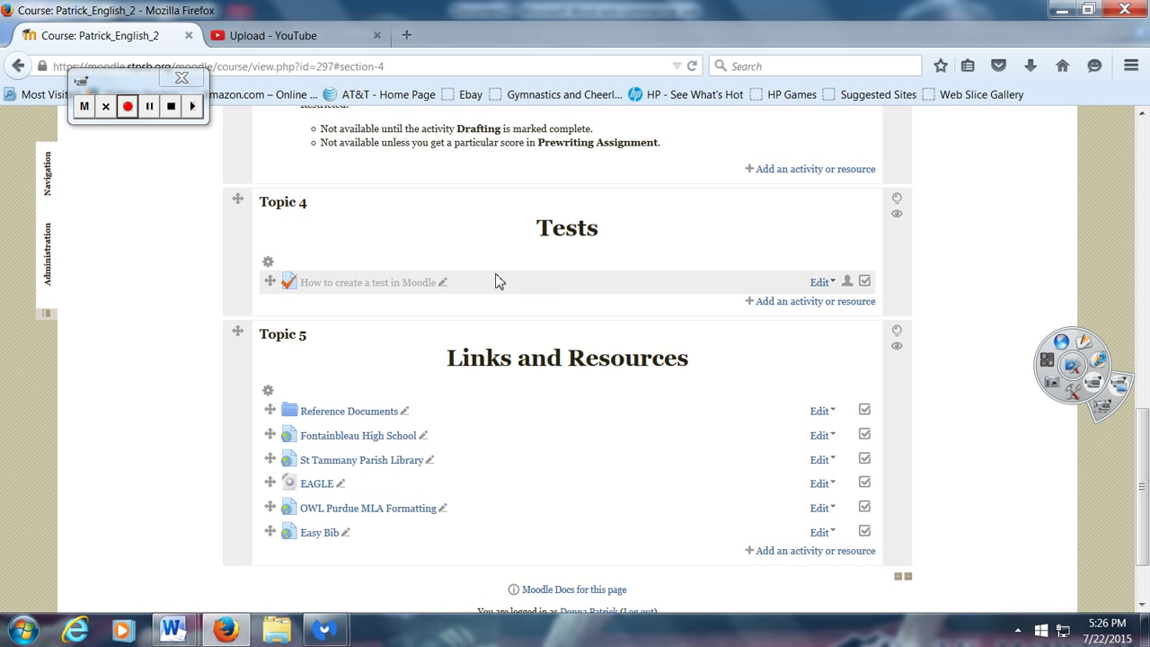
- Open the "How to create a test in Moodle" quiz for editing and save its maximum grade as 100.00
left_click(363, 285)
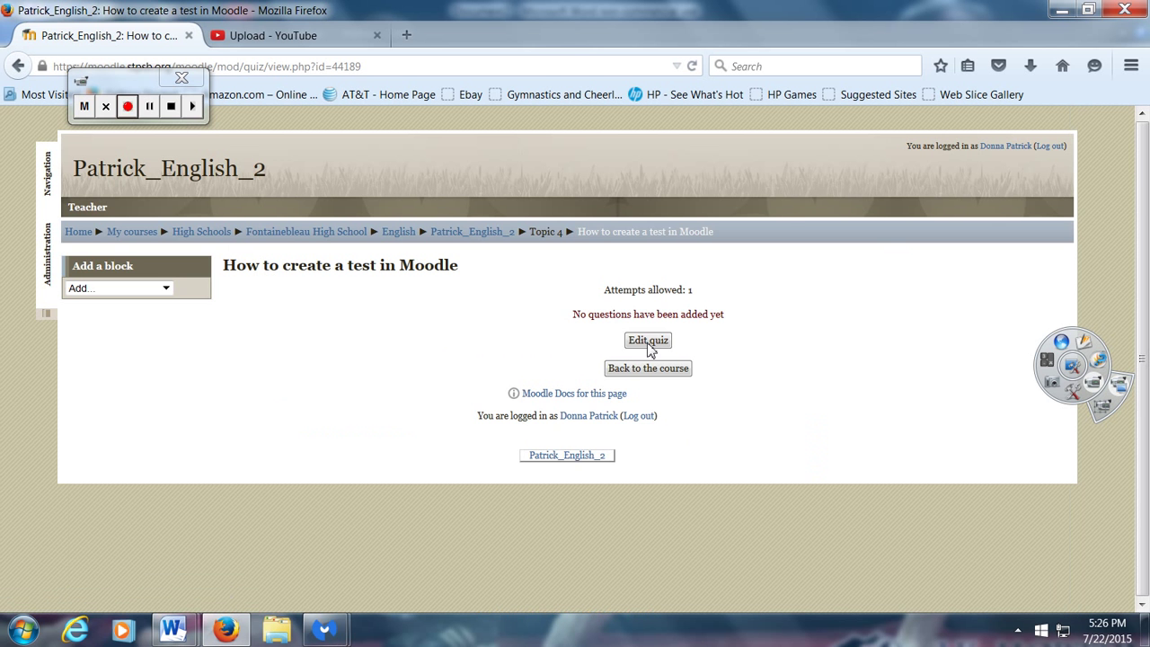
left_click(649, 342)
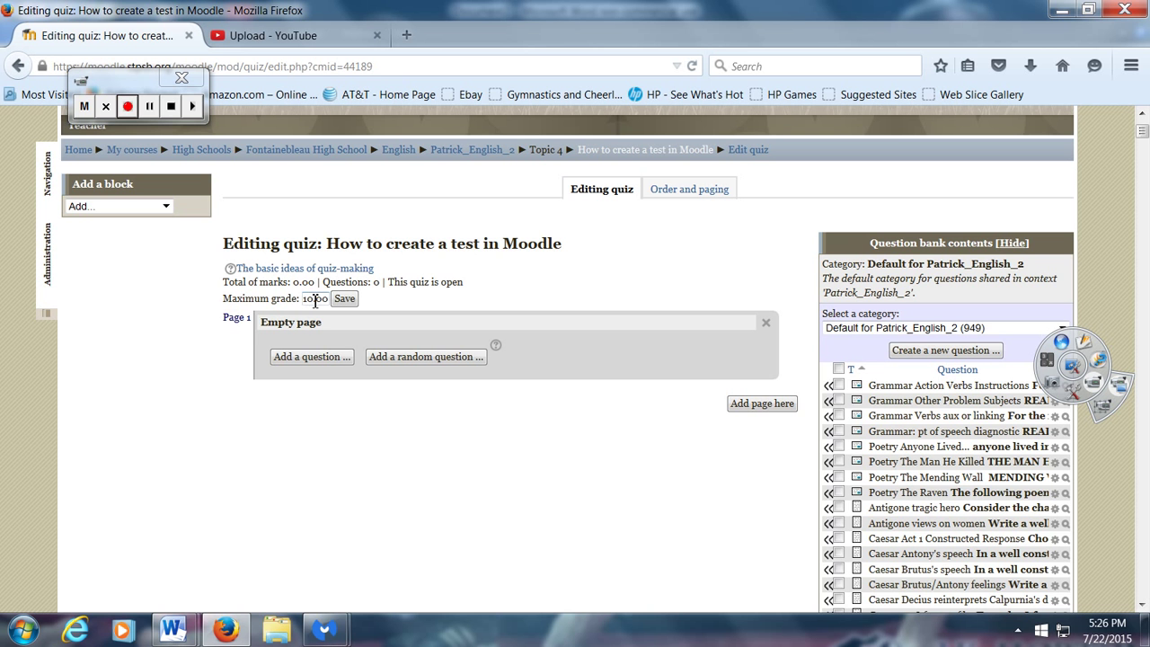
type("0")
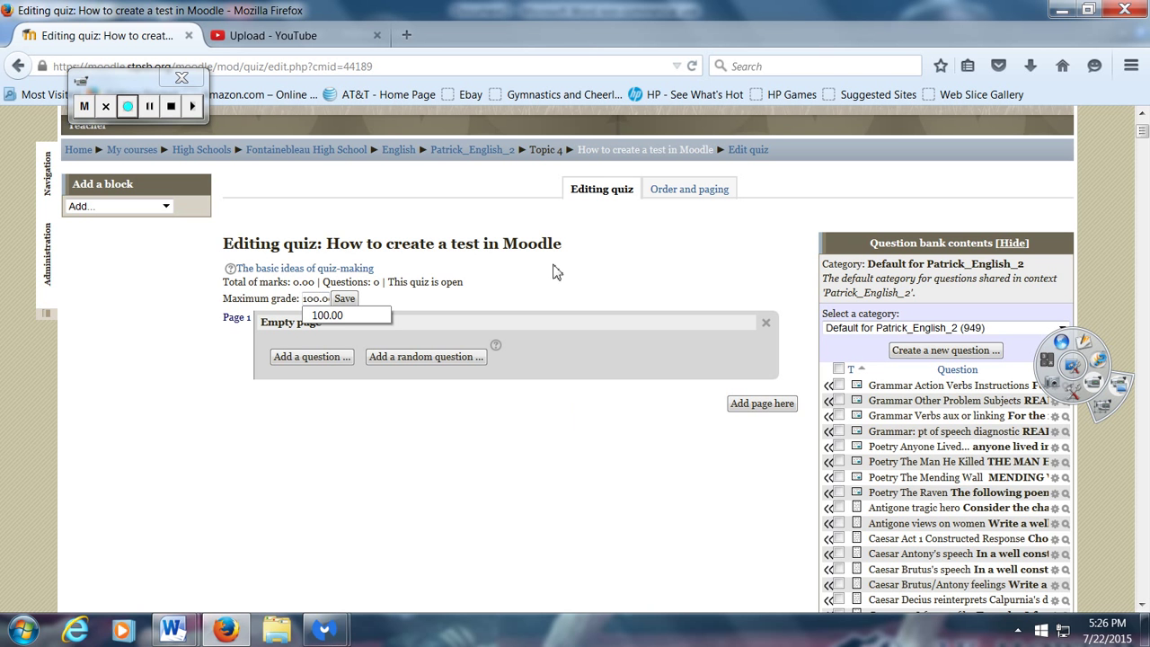
left_click(347, 302)
left_click(346, 300)
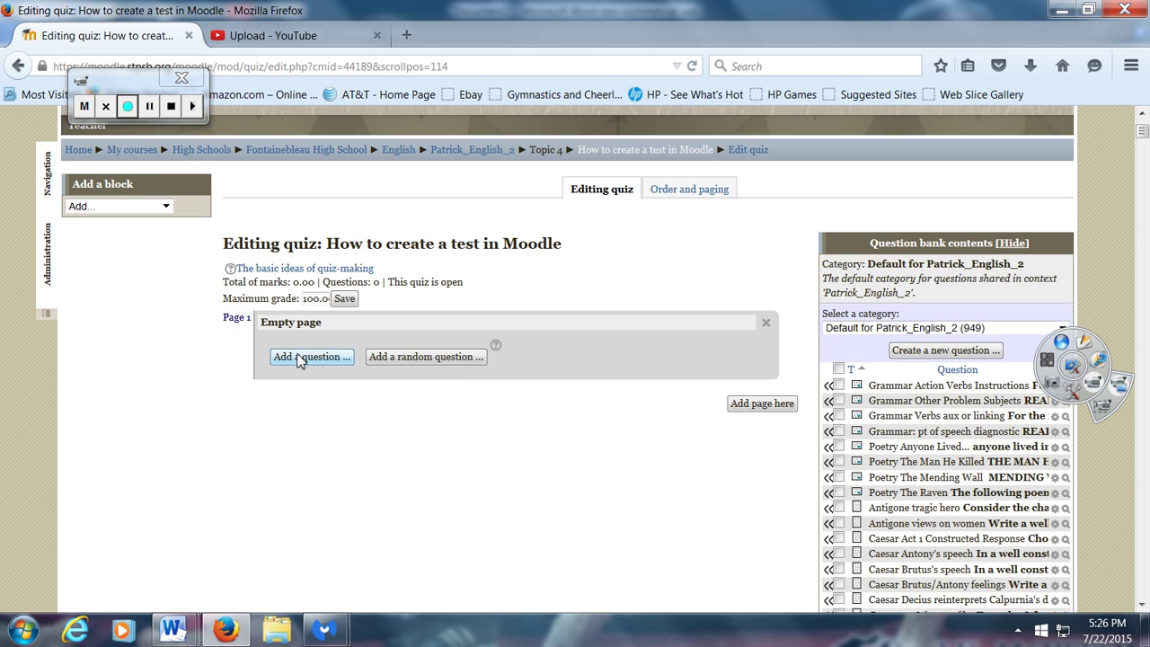
- Start adding a new Multiple choice question to page 1 of the quiz
left_click(299, 357)
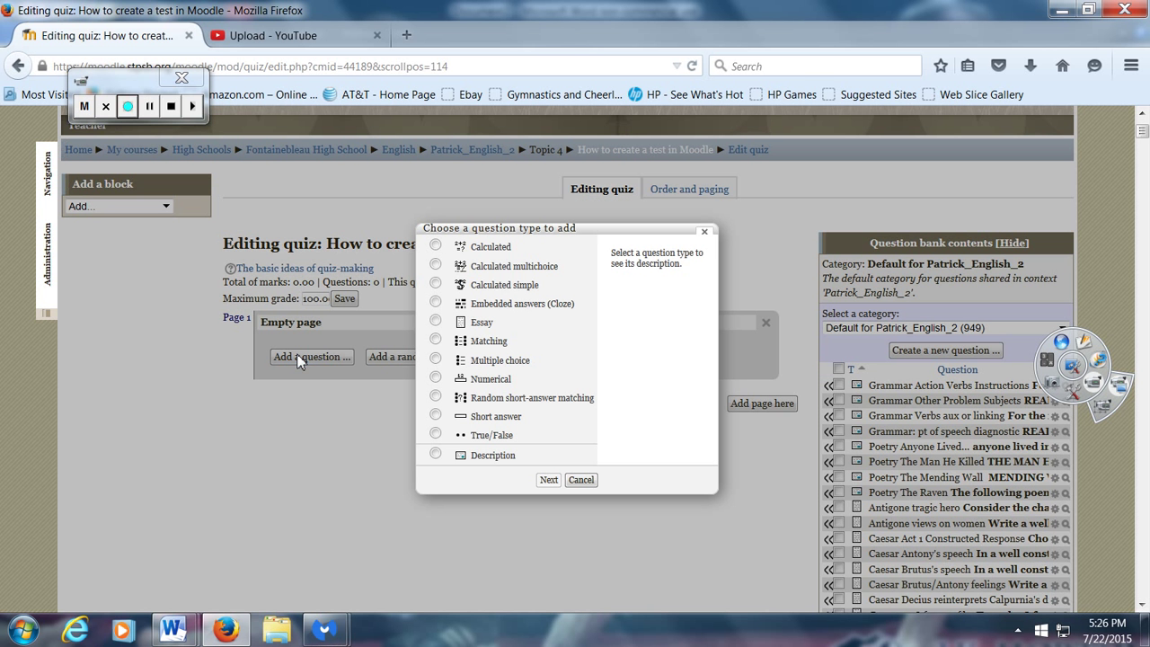
left_click(435, 359)
left_click(547, 479)
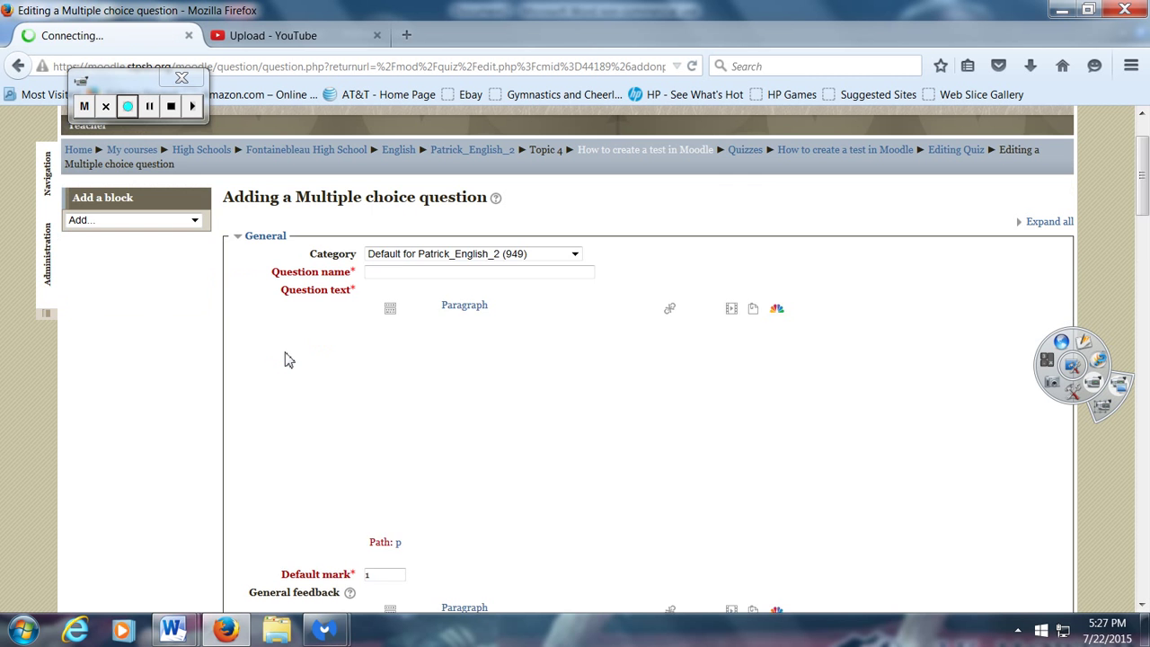
- Name the question "moodle multiple choice"
left_click(385, 272)
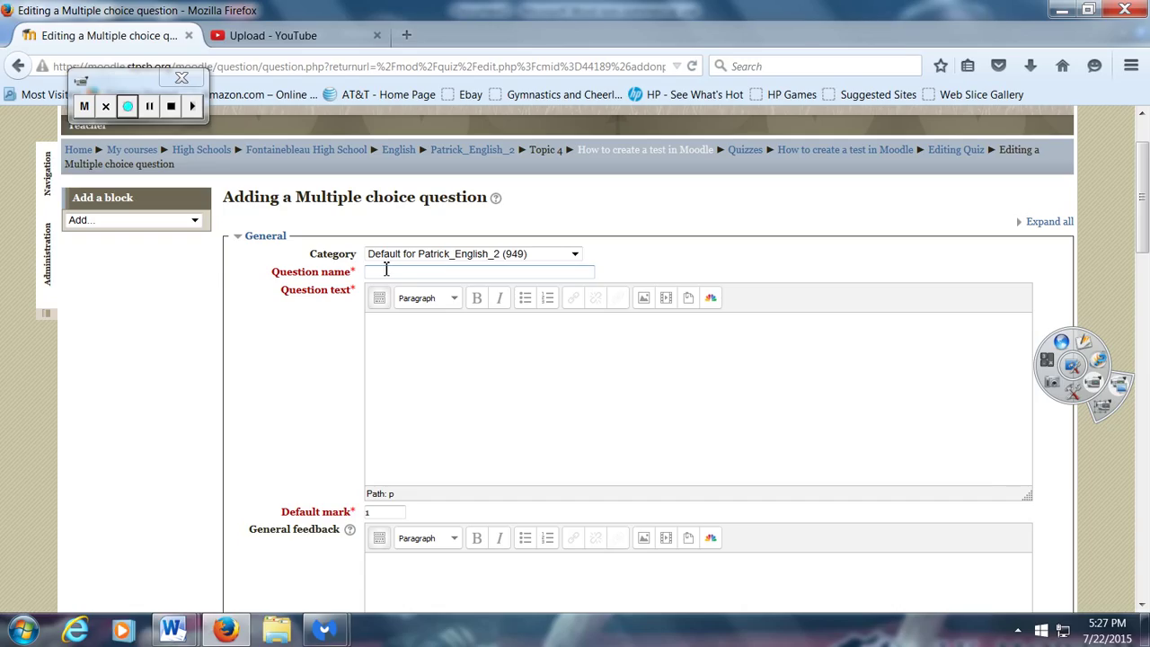
left_click(386, 272)
type("TKAM")
key("BackSpace")
key("BackSpace")
key("BackSpace")
key("BackSpace")
key("BackSpace")
type("moodle")
type(" test")
key("BackSpace")
key("BackSpace")
key("BackSpace")
key("BackSpace")
type("multiple choice")
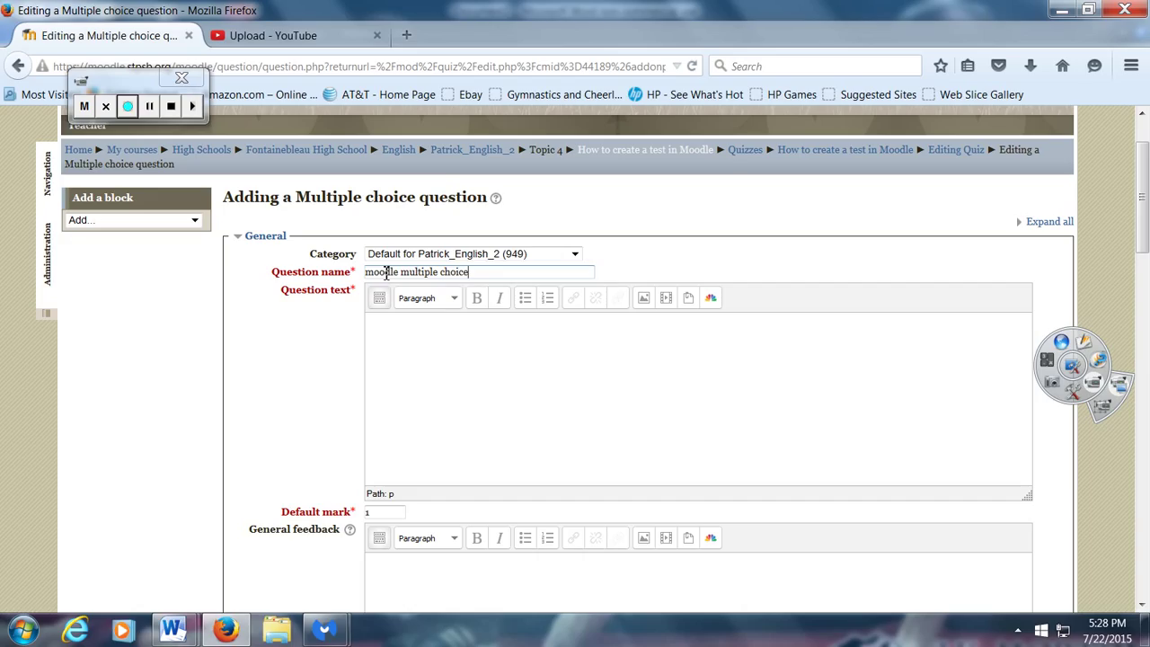
- Enter "What is another name for a 12th grade student?" as the question text
left_click(427, 388)
type("What is another name o")
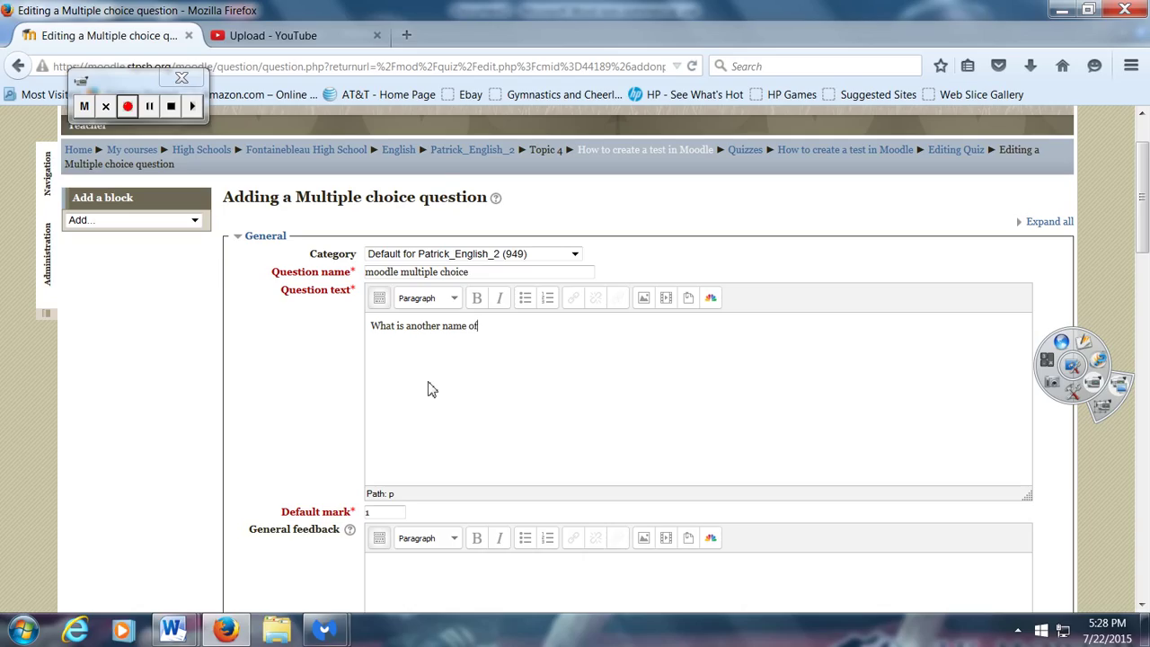
type("f")
key("BackSpace")
key("BackSpace")
type("for a l2th grade student")
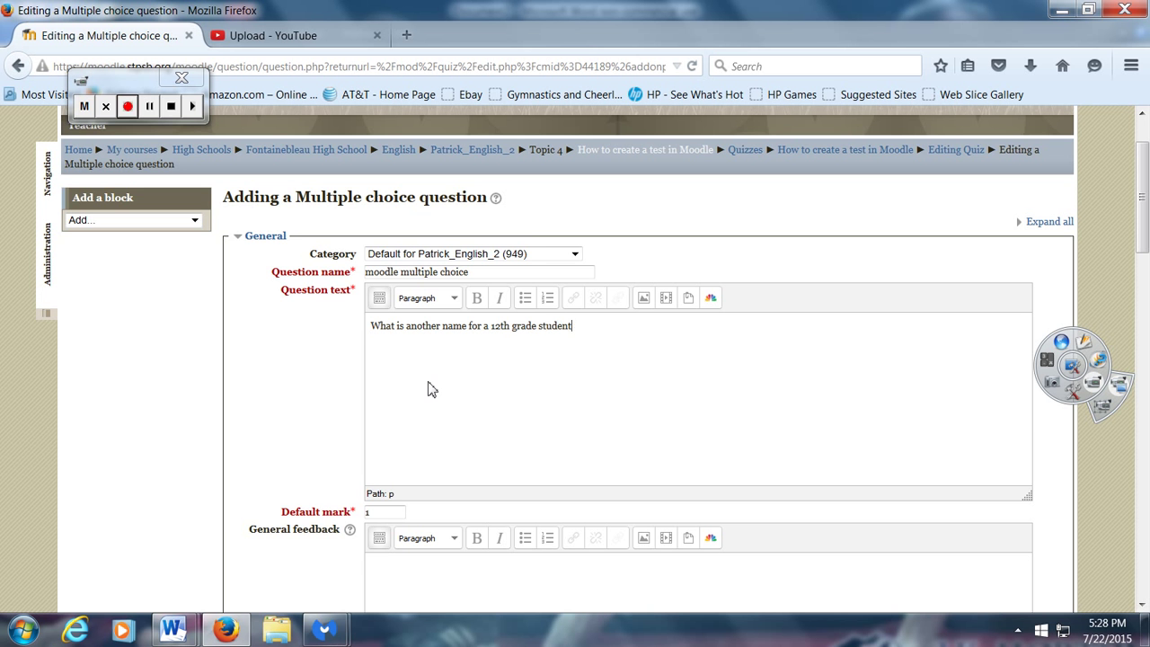
type("?")
- Enter "Freshman" as choice 1 and "Sophomore" as choice 2 of the question's answers
scroll(419, 359, "down", 2)
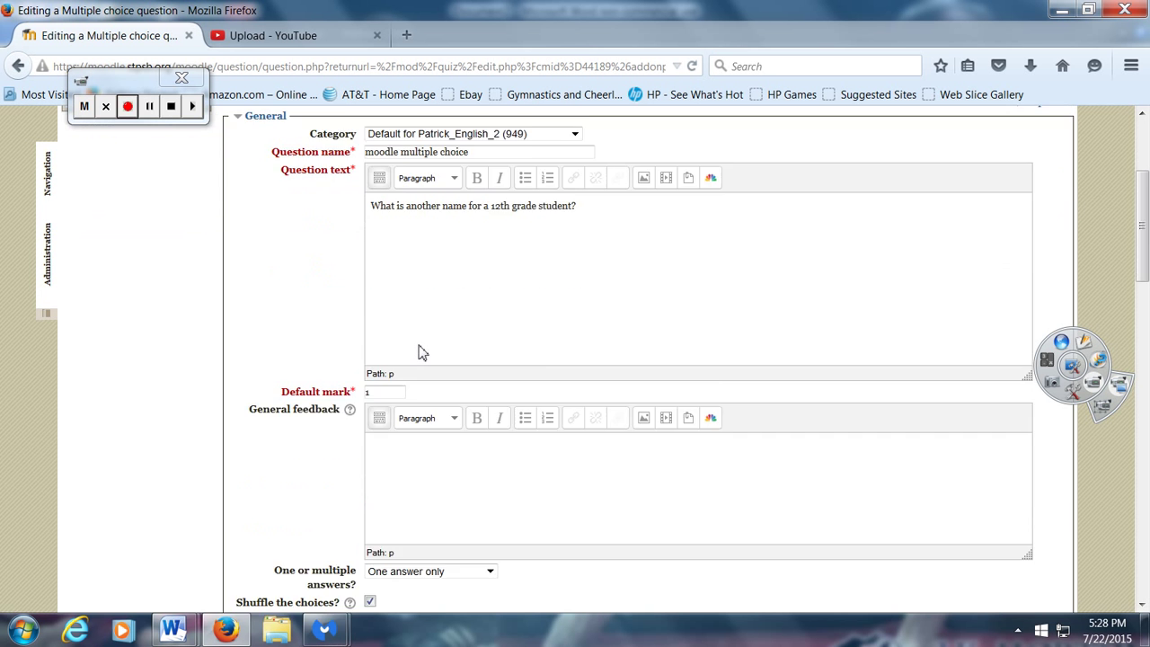
scroll(422, 352, "down", 8)
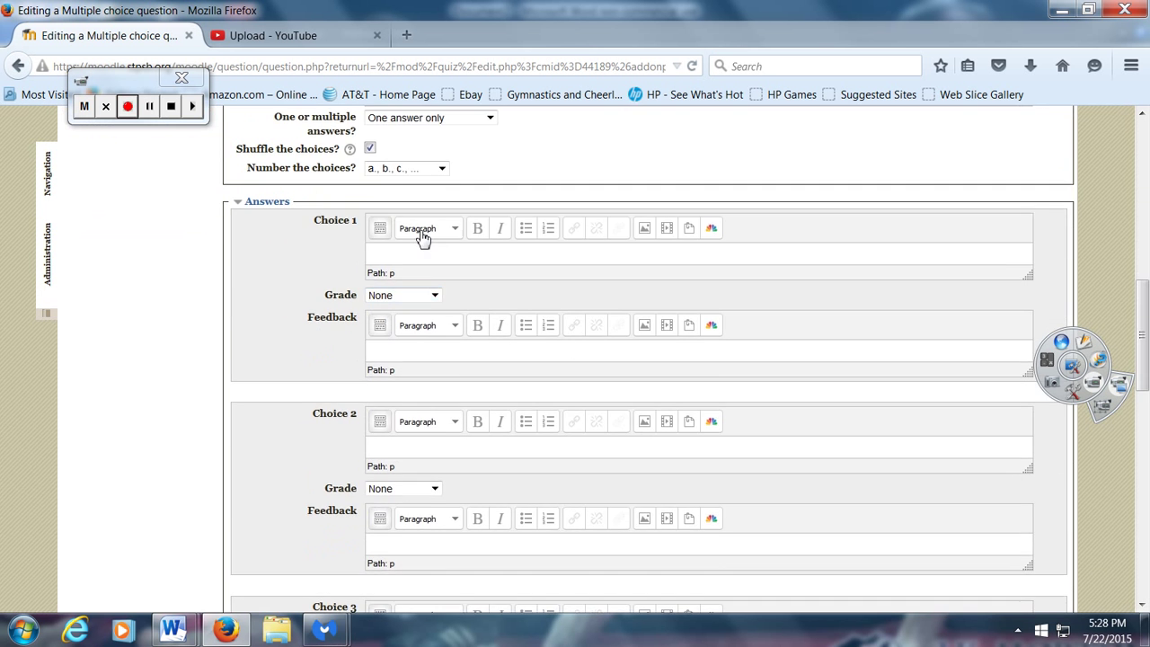
left_click(411, 255)
type("Freshman")
left_click(401, 456)
type("Sophomore")
- Enter "Junior" as choice 3 and "Senior" as choice 4, giving choice 4 a grade of 100%
scroll(400, 458, "down", 3)
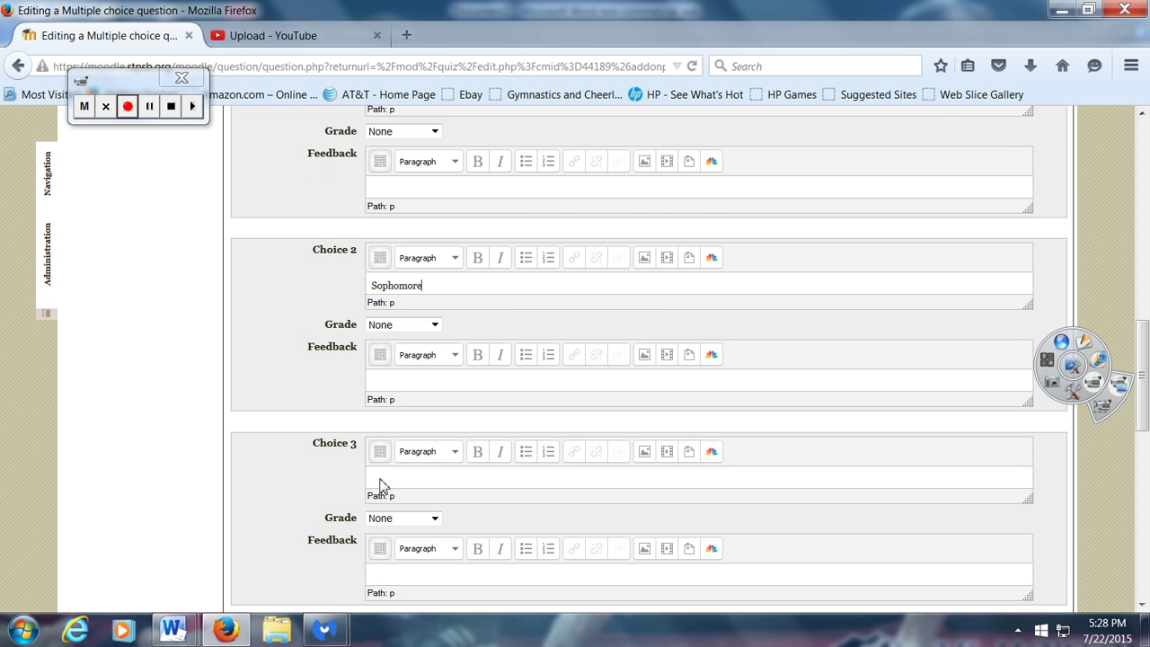
left_click(380, 481)
type("Junior")
scroll(418, 493, "down", 5)
left_click(393, 428)
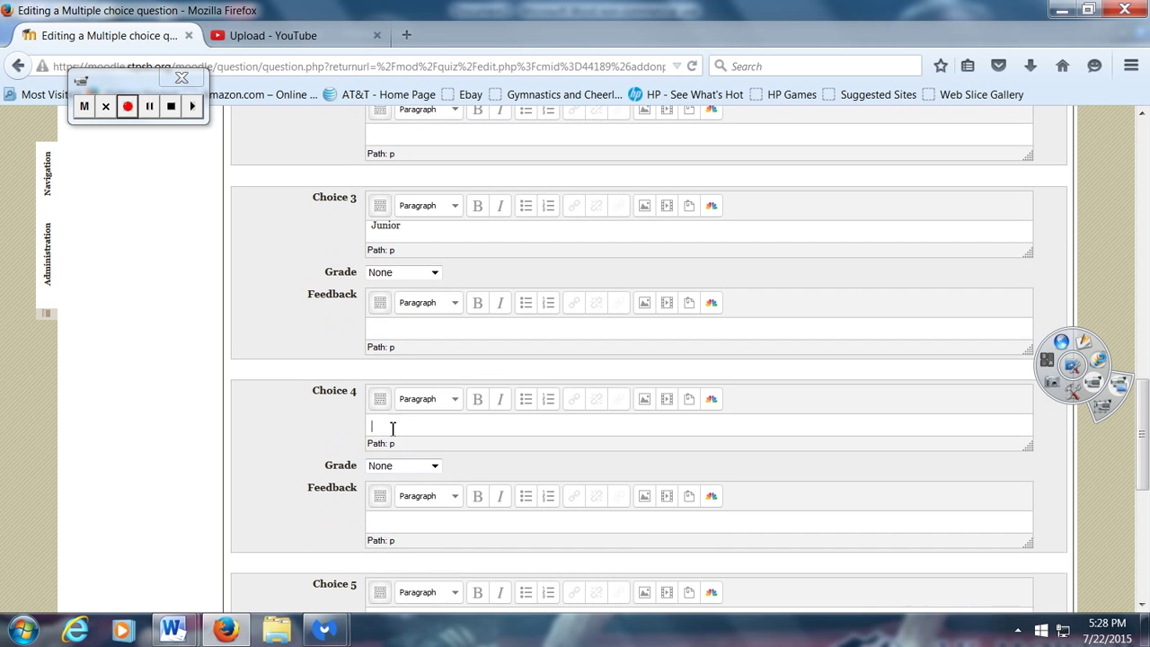
type("Senior")
left_click(435, 465)
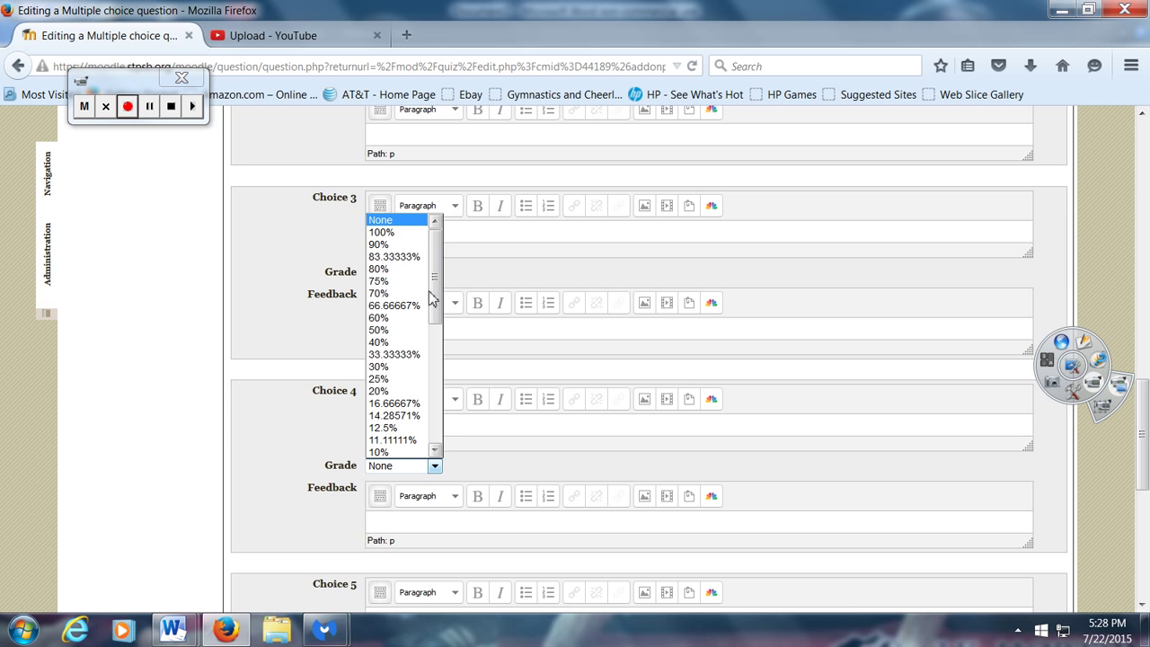
left_click(393, 233)
- Set the question's default mark to 5
scroll(281, 254, "up", 1)
scroll(296, 255, "up", 10)
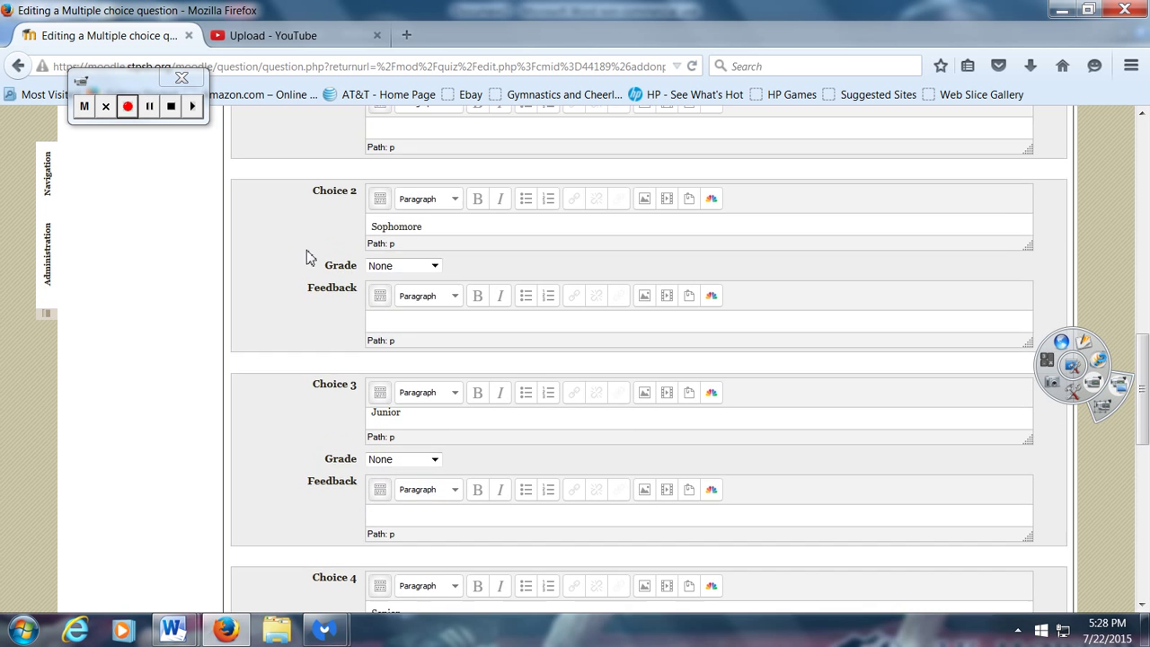
scroll(411, 306, "up", 4)
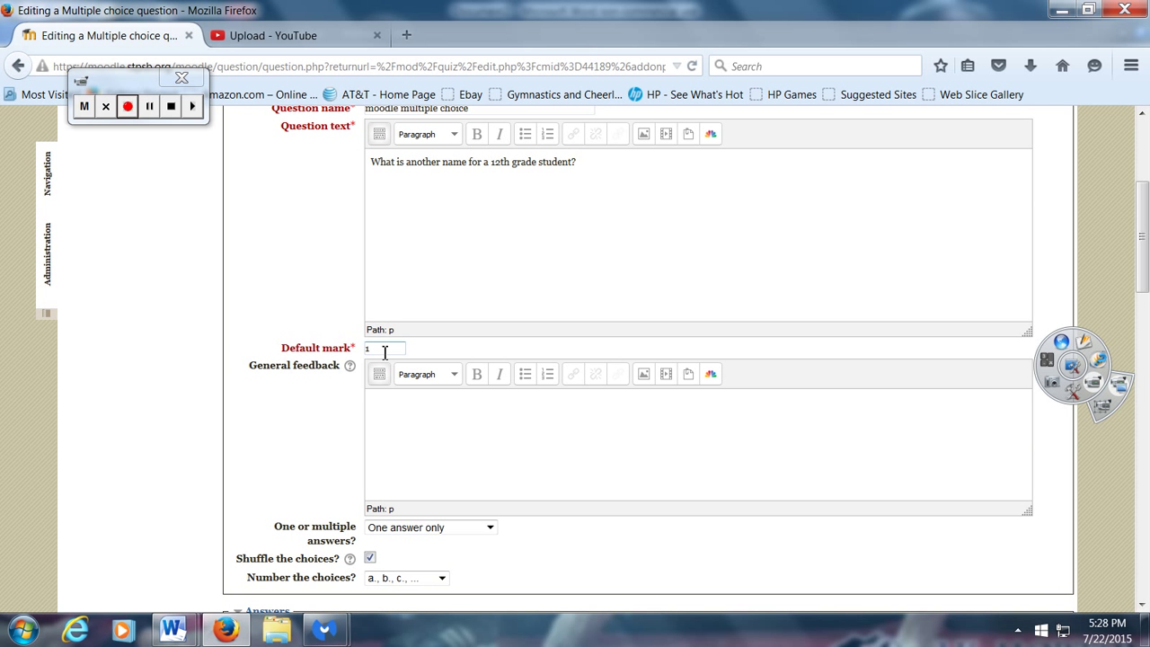
double_click(383, 350)
type("5")
- Save the multiple choice question with its four answer choices to the quiz
scroll(503, 419, "down", 1)
scroll(503, 415, "down", 12)
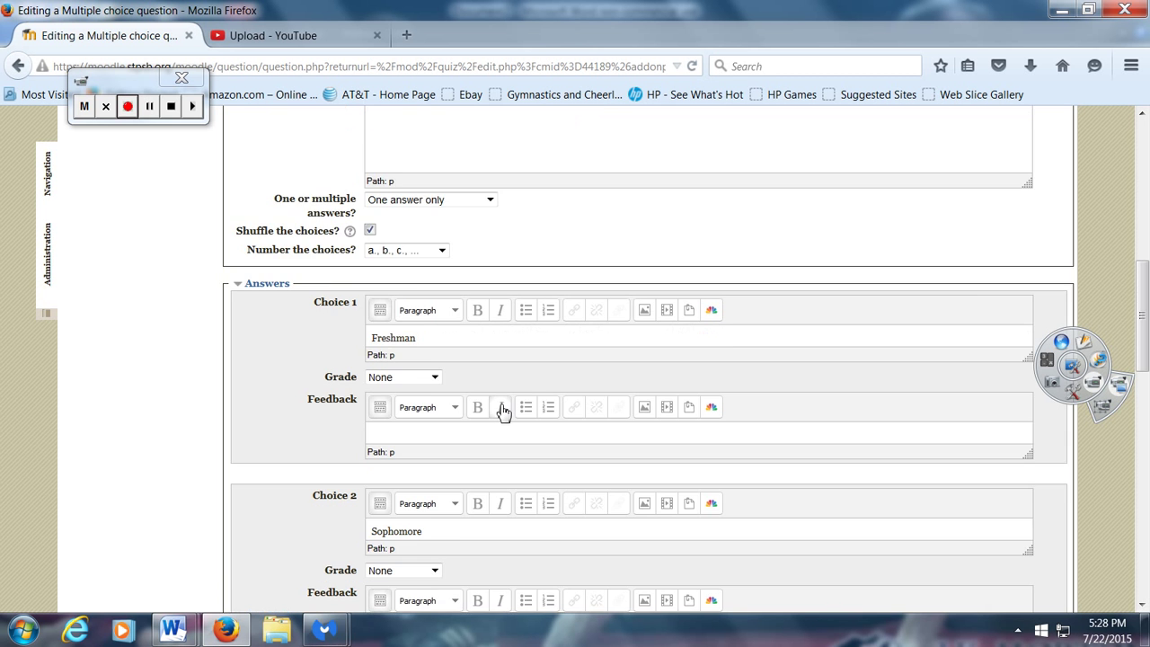
scroll(480, 404, "down", 1)
scroll(479, 401, "down", 1)
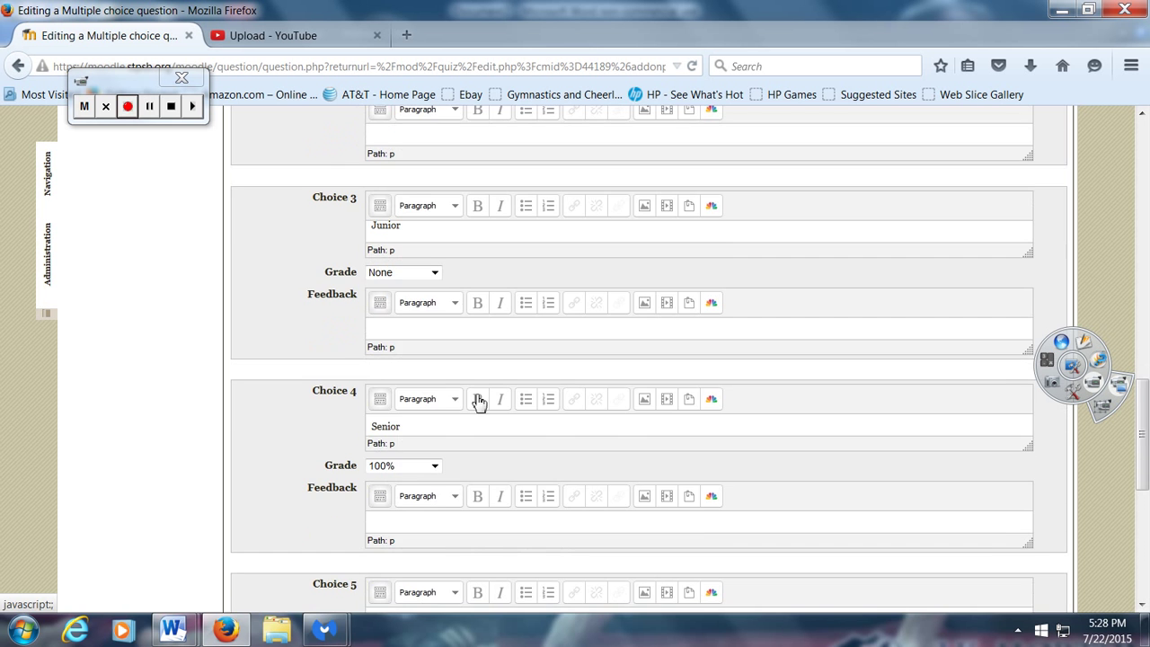
scroll(449, 395, "down", 4)
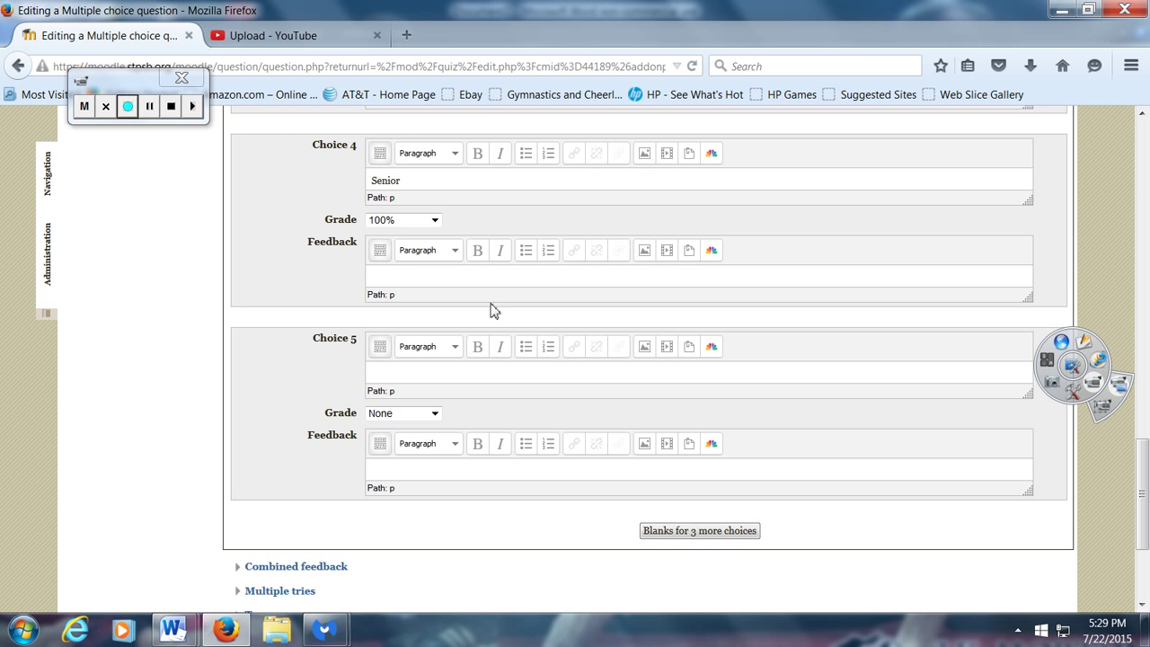
scroll(570, 401, "down", 4)
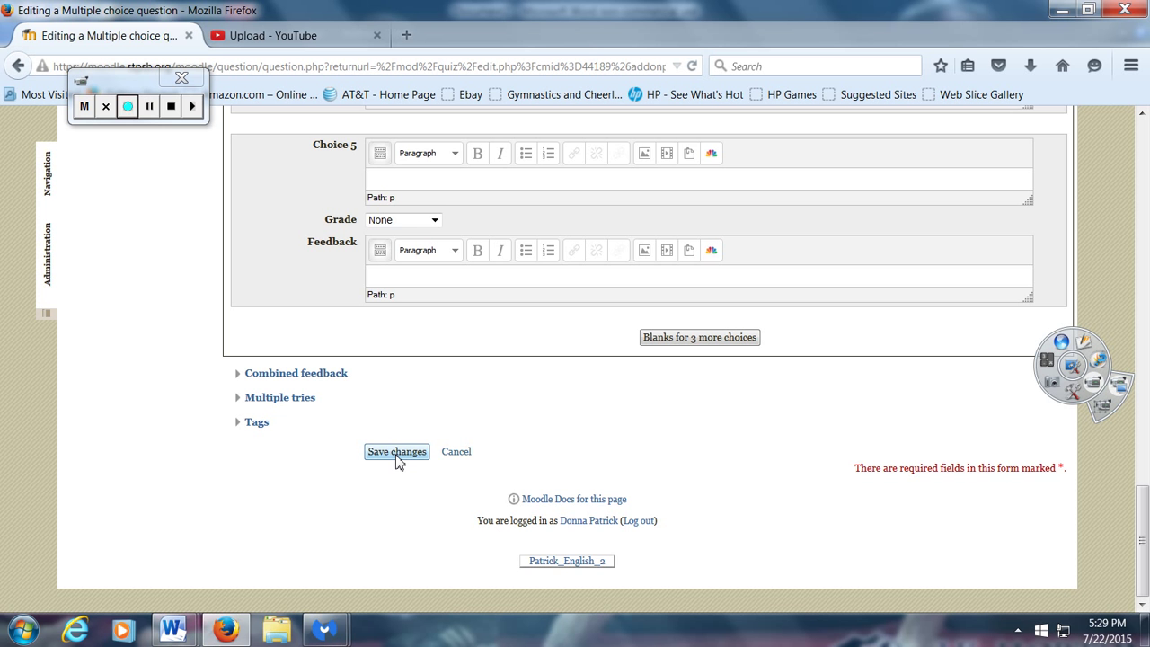
left_click(396, 451)
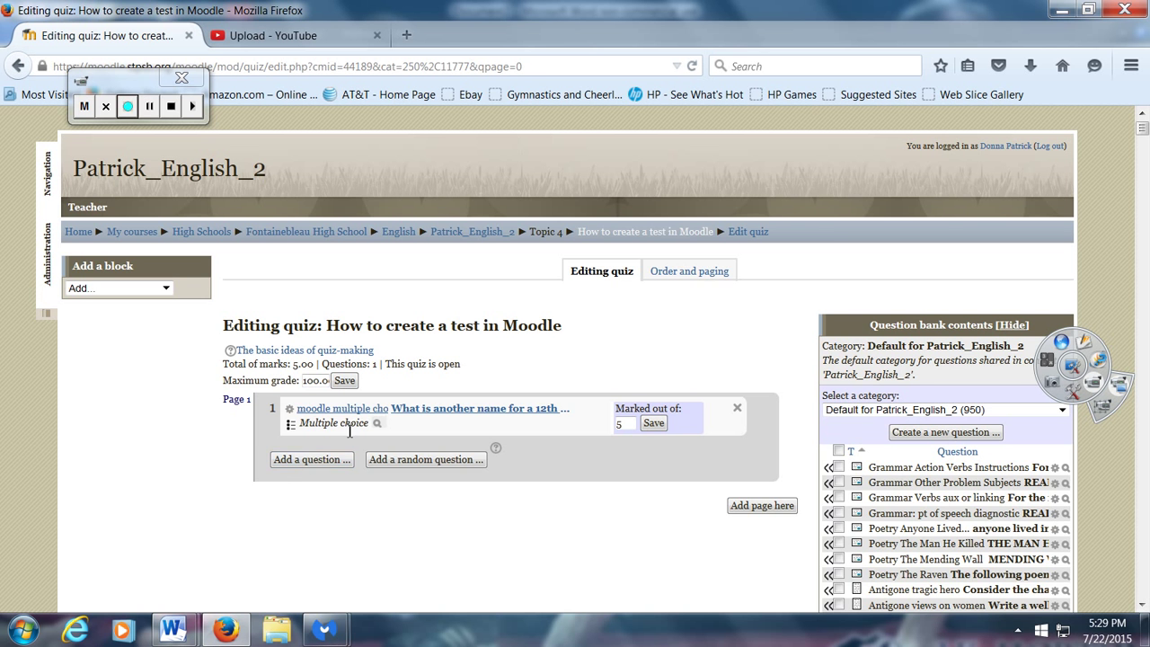
- View the question types offered for a new quiz question and close the list without choosing one
left_click(307, 462)
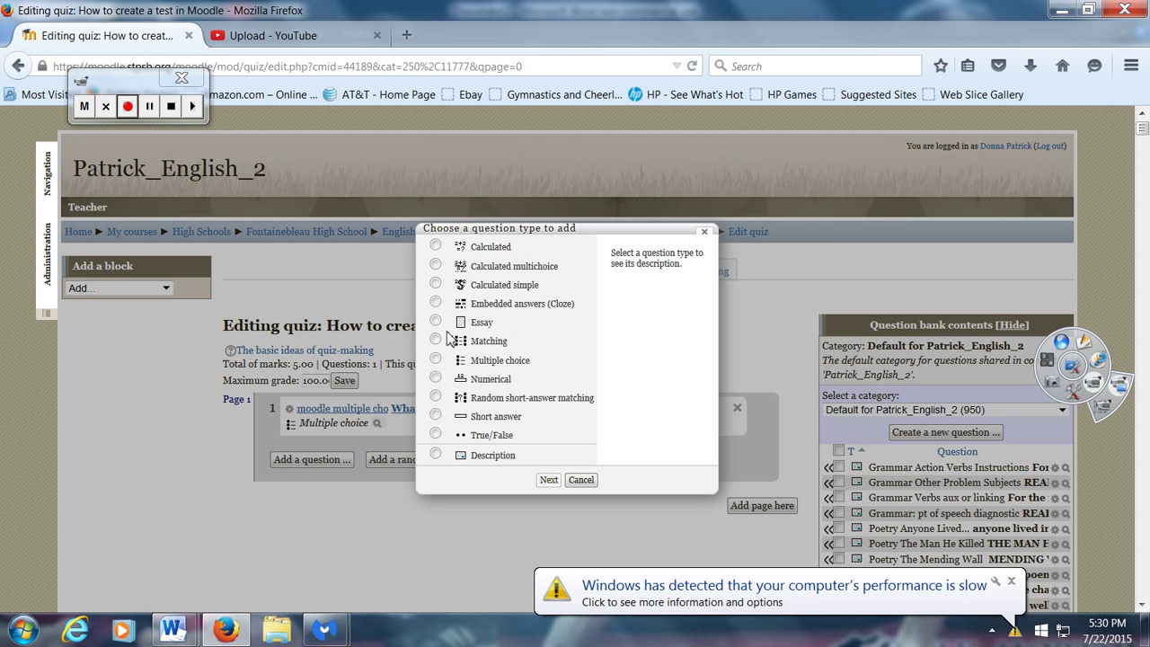
left_click(580, 481)
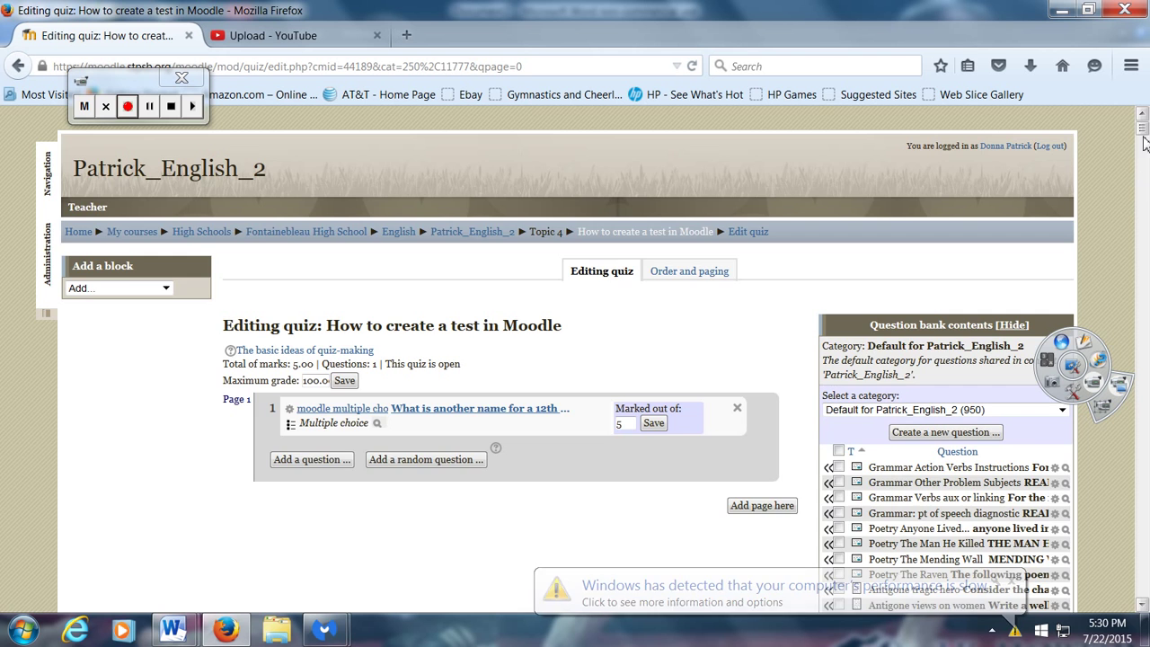
- Find the "Moodle matching" question in the question bank and select it for the quiz
scroll(938, 458, "down", 5)
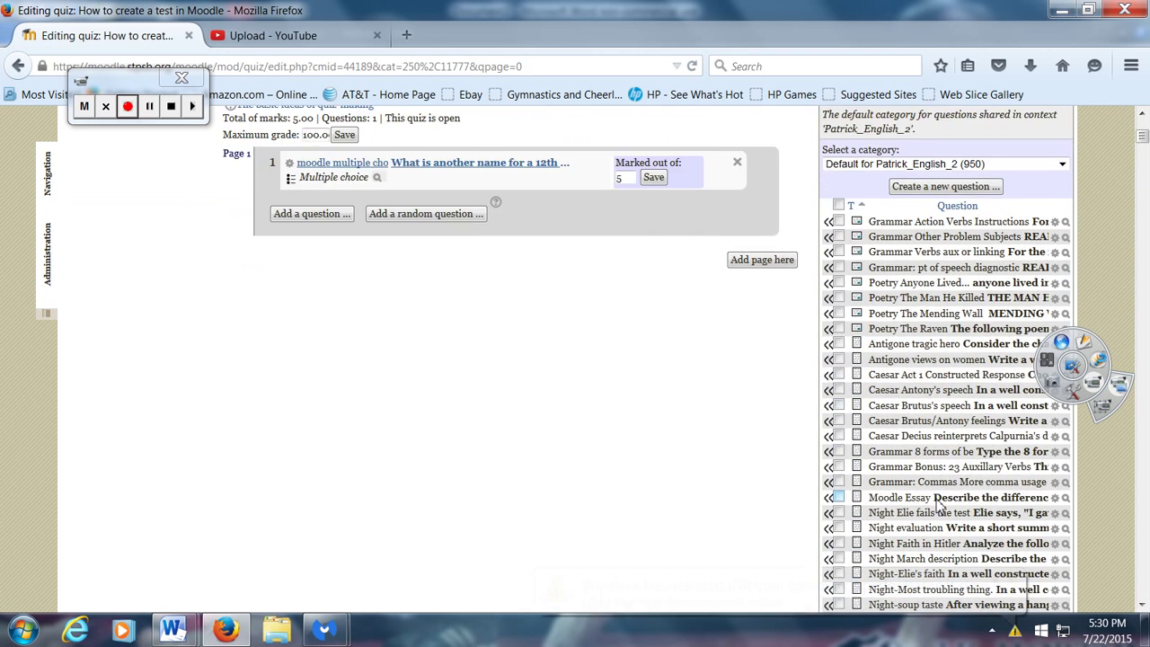
scroll(939, 508, "down", 5)
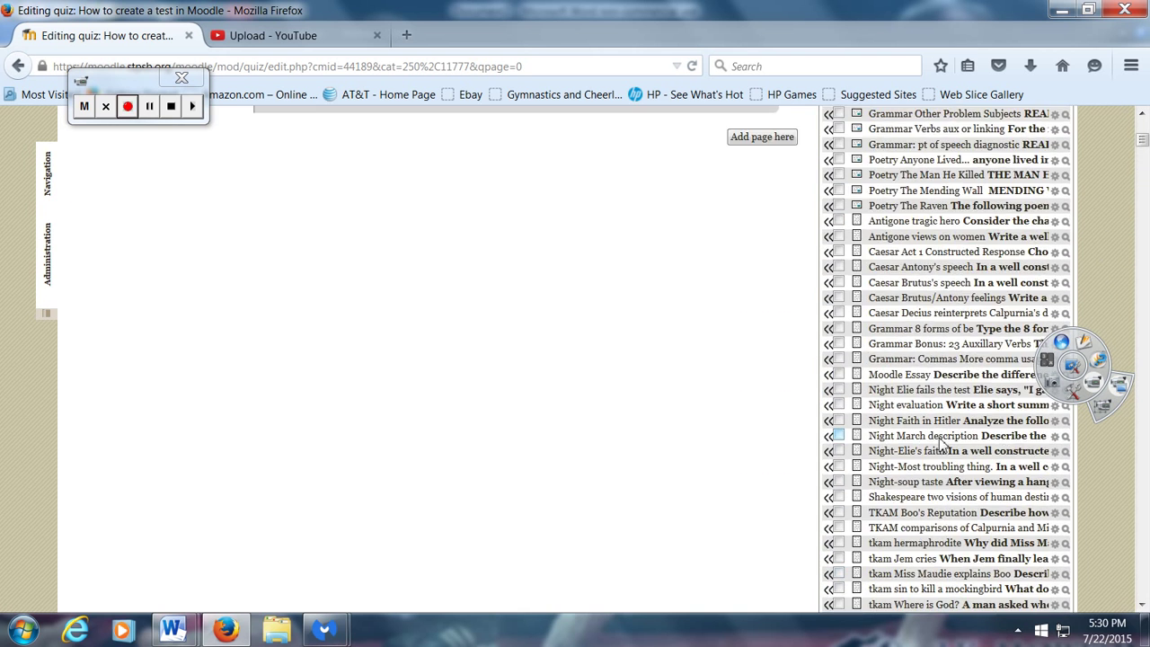
scroll(941, 447, "up", 3)
scroll(910, 342, "down", 1)
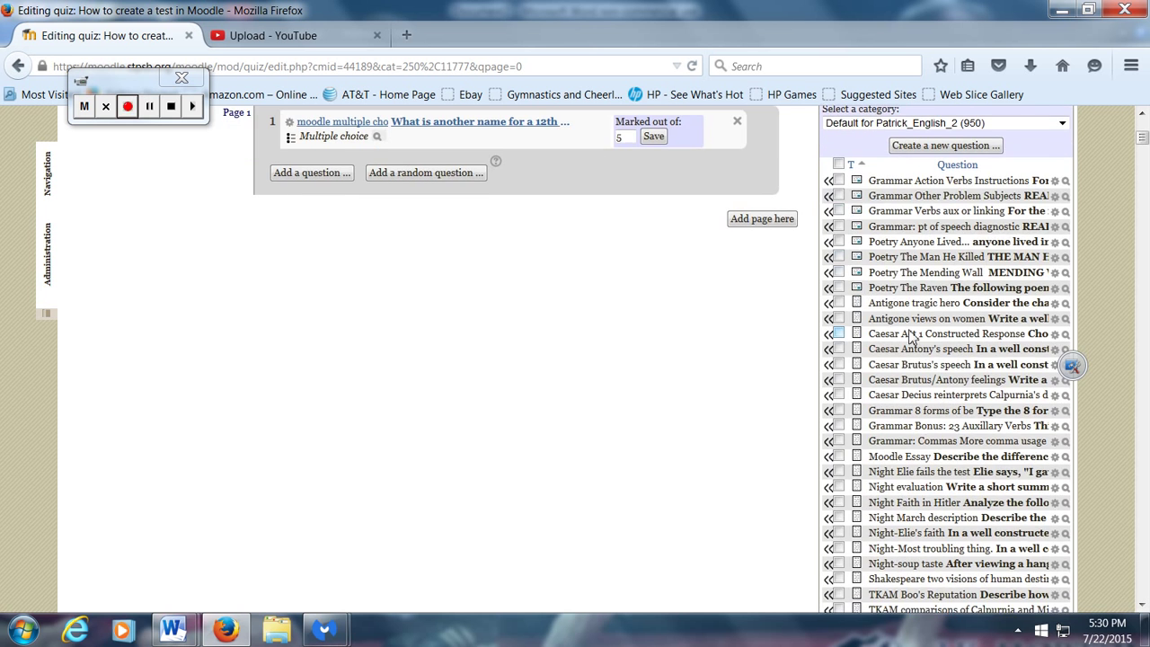
scroll(910, 335, "down", 10)
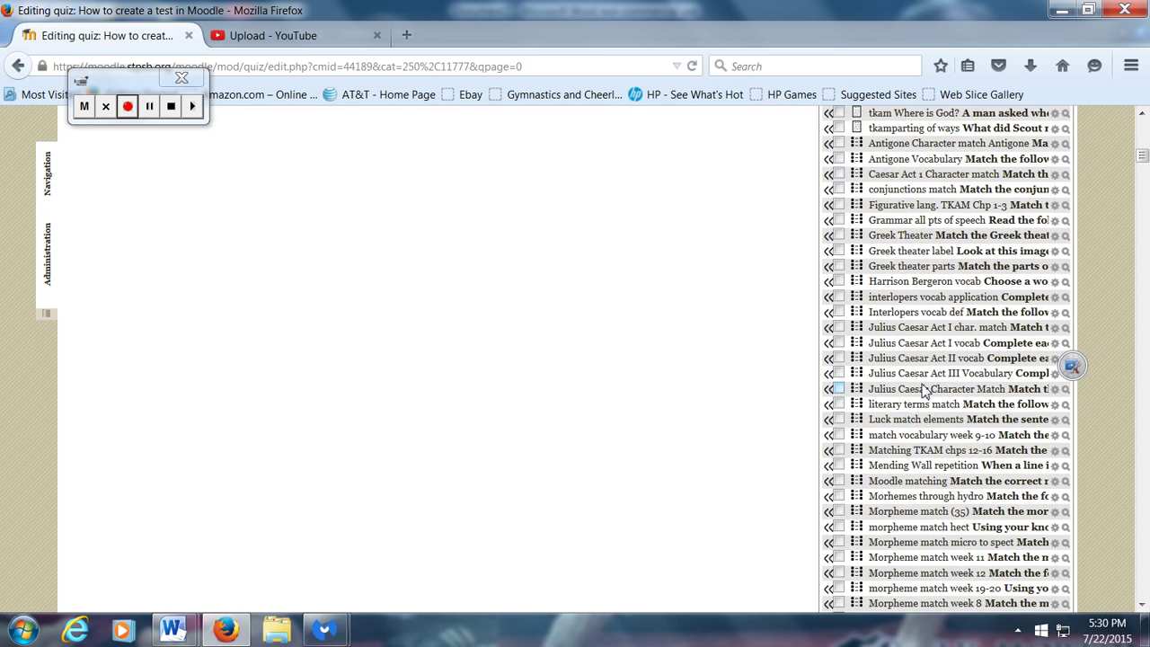
scroll(925, 392, "down", 2)
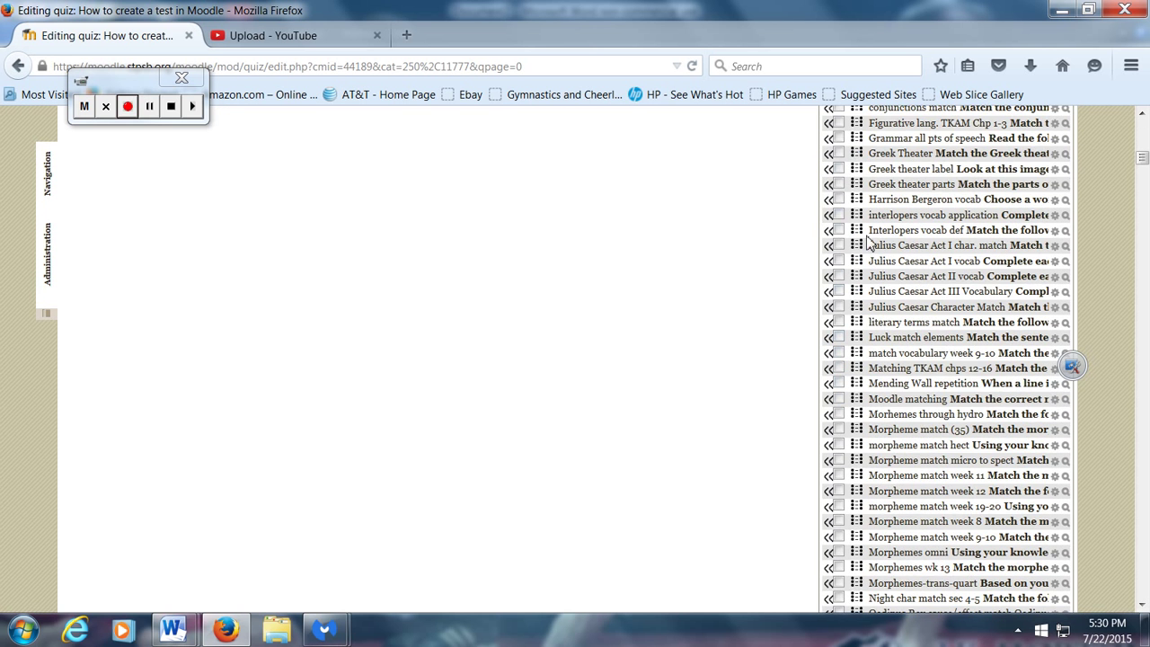
scroll(938, 354, "down", 4)
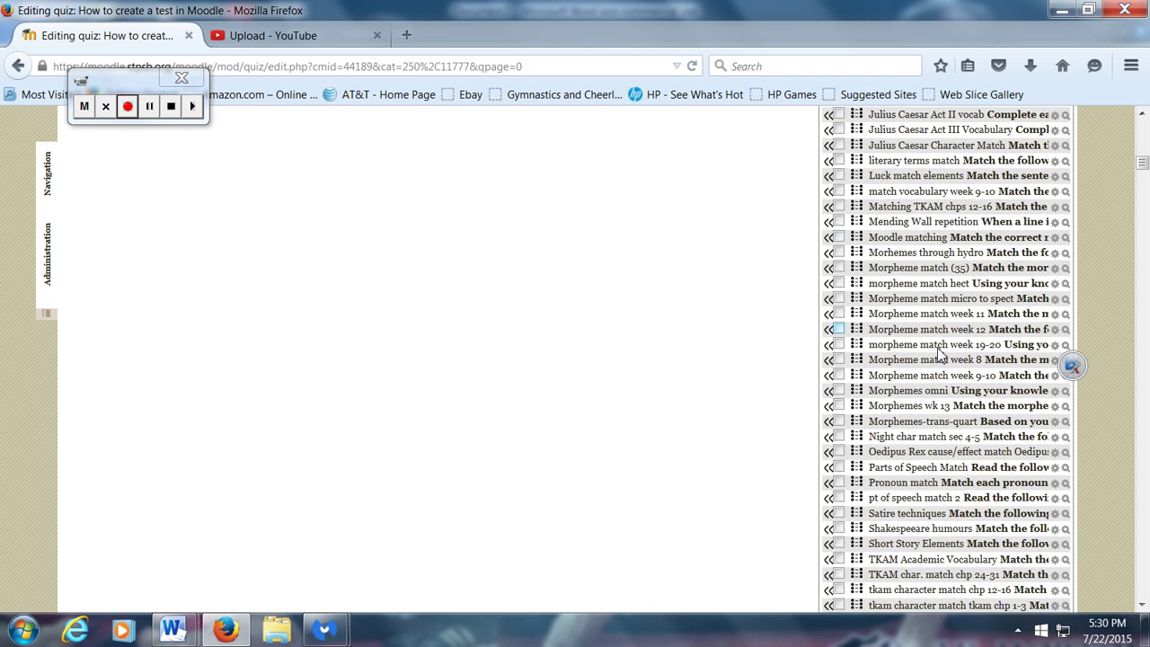
scroll(939, 355, "down", 20)
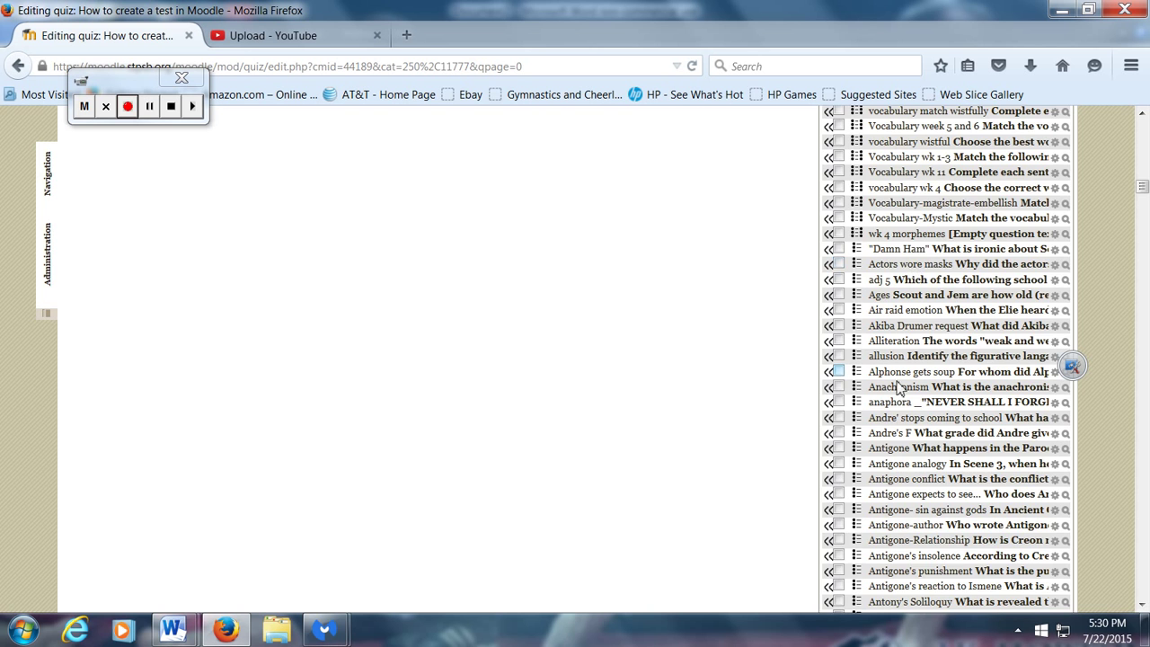
scroll(902, 390, "down", 4)
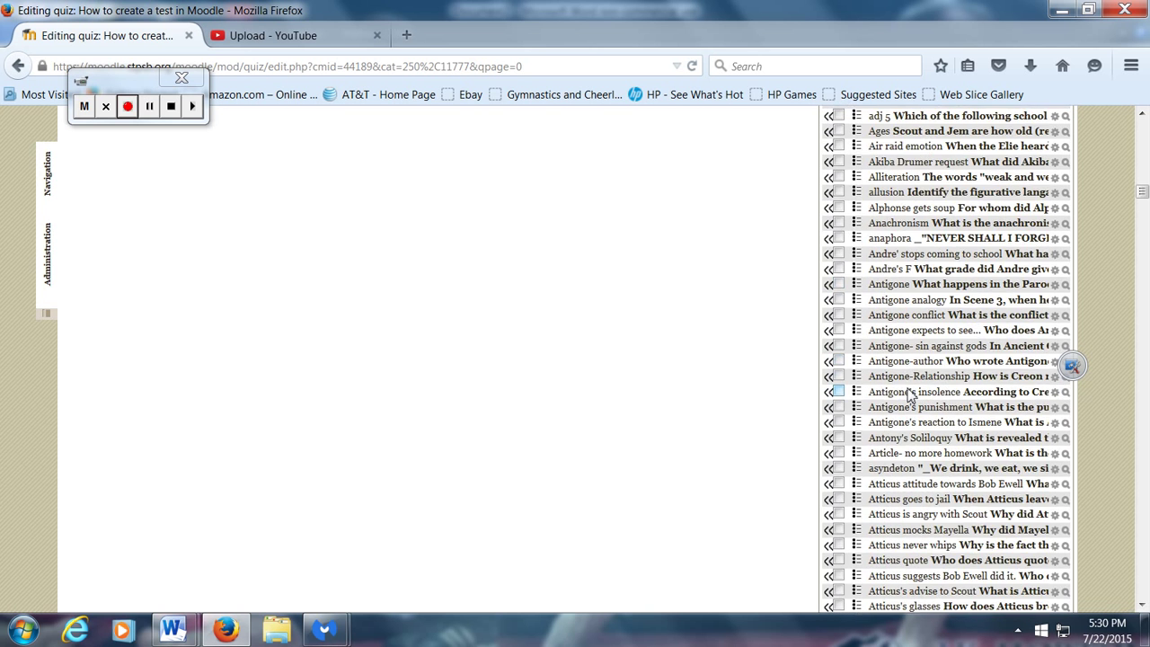
scroll(912, 387, "up", 12)
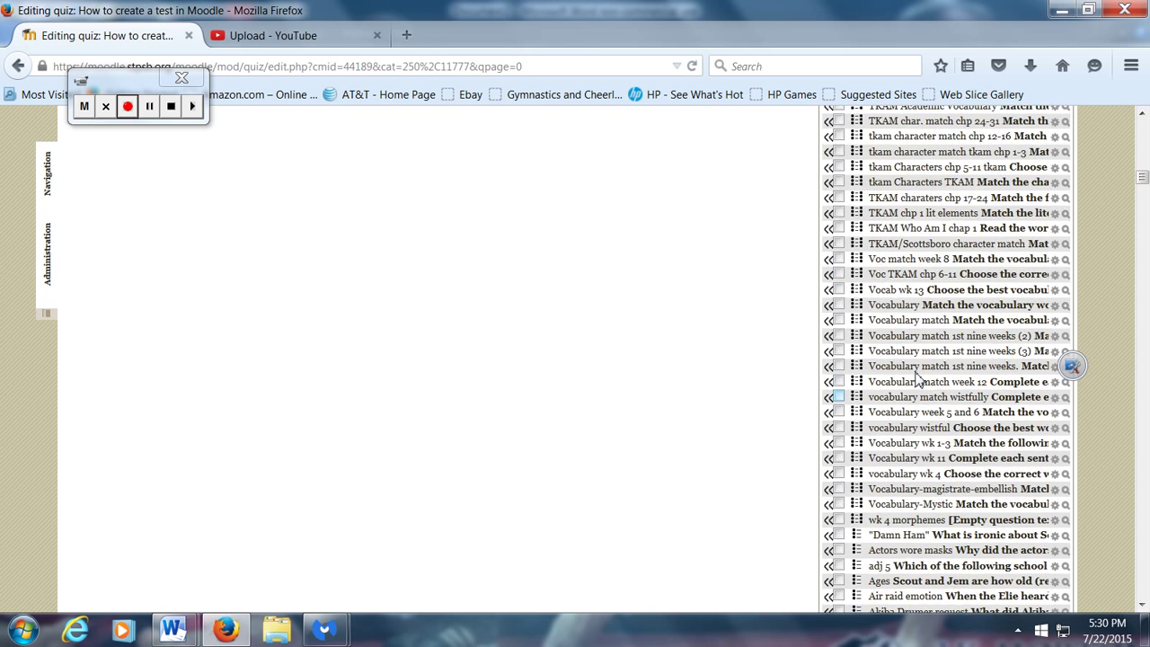
scroll(916, 378, "up", 8)
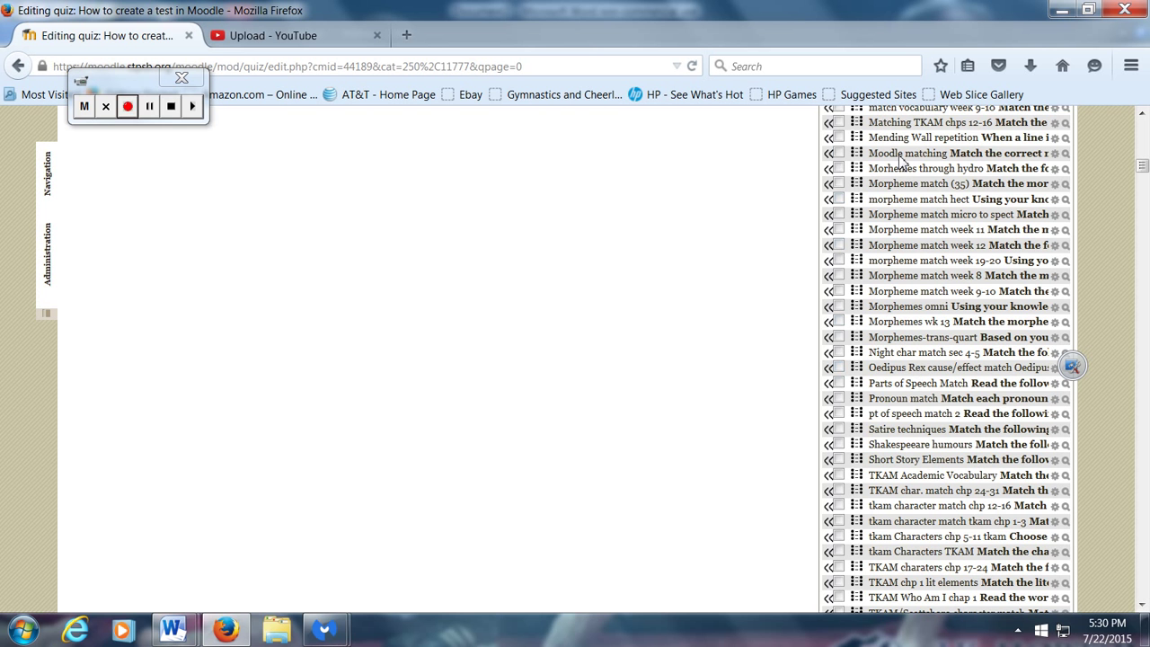
left_click(837, 154)
- Find the "Moodle short answer" question in the question bank and select it for the quiz
scroll(965, 269, "down", 15)
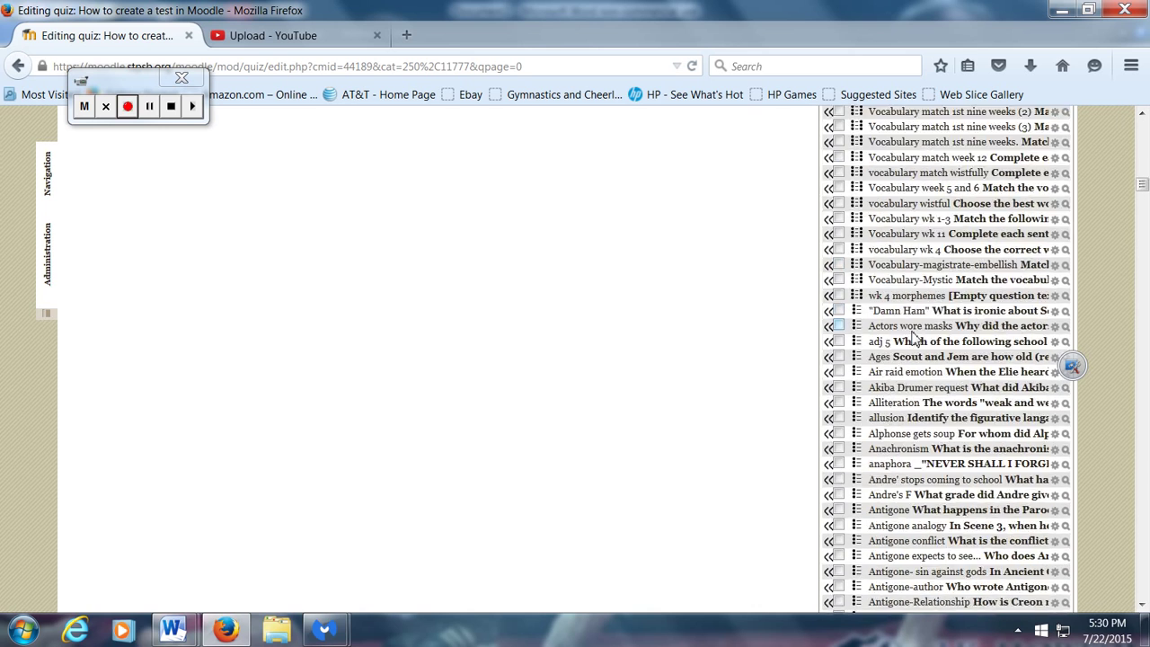
scroll(914, 338, "down", 20)
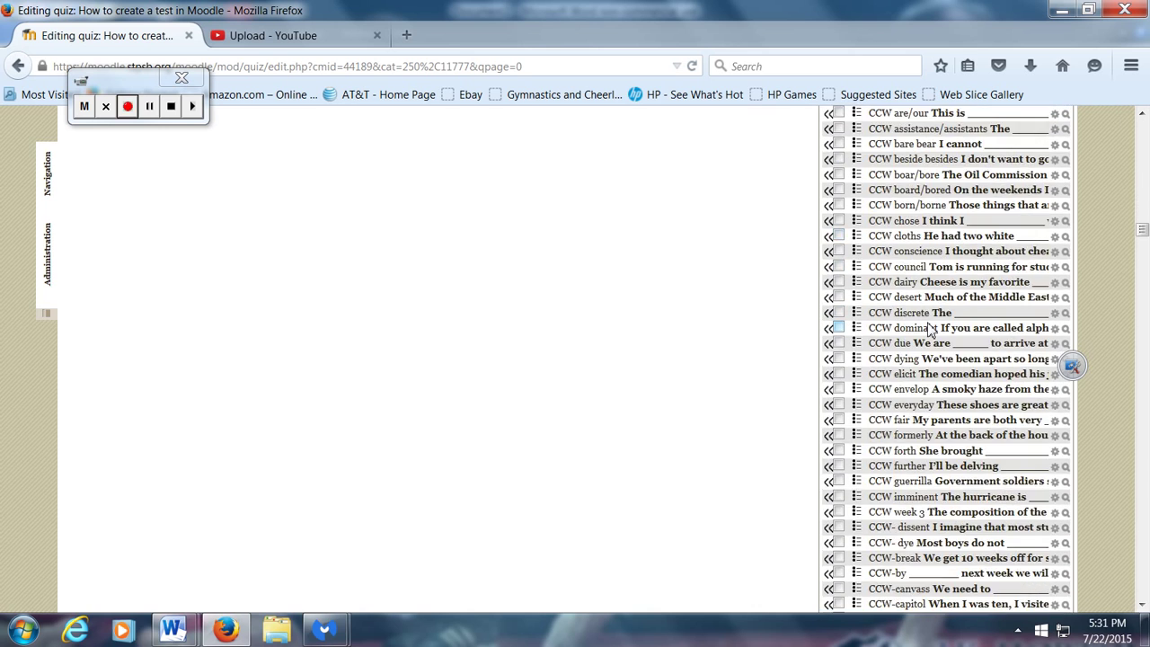
scroll(930, 330, "down", 20)
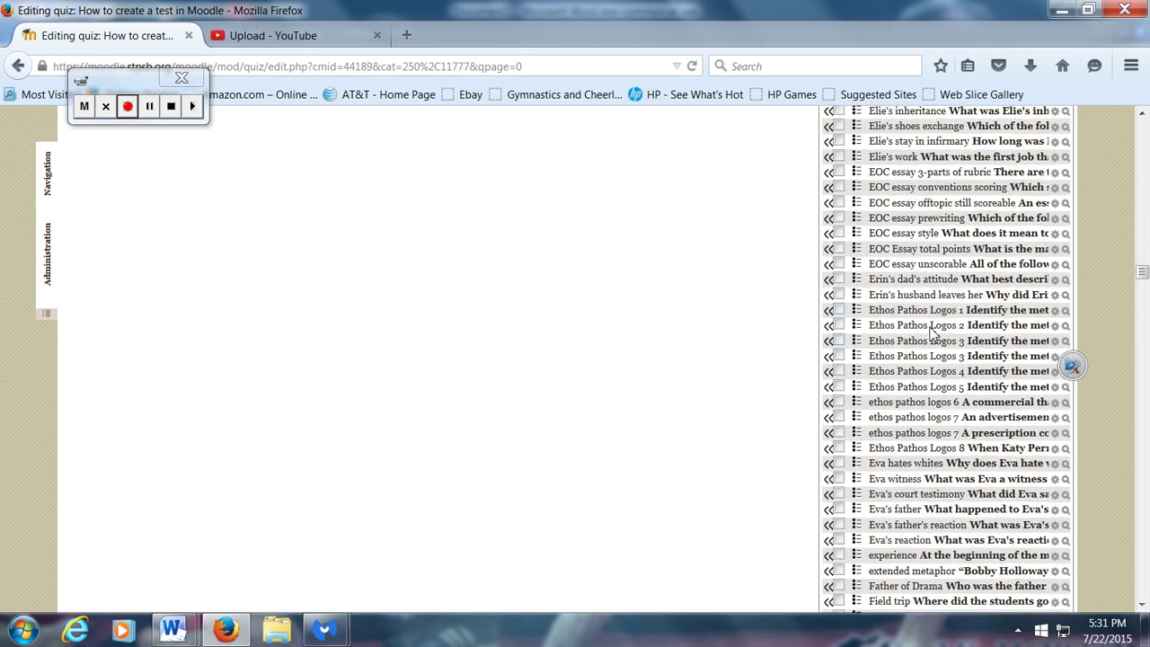
scroll(930, 331, "down", 20)
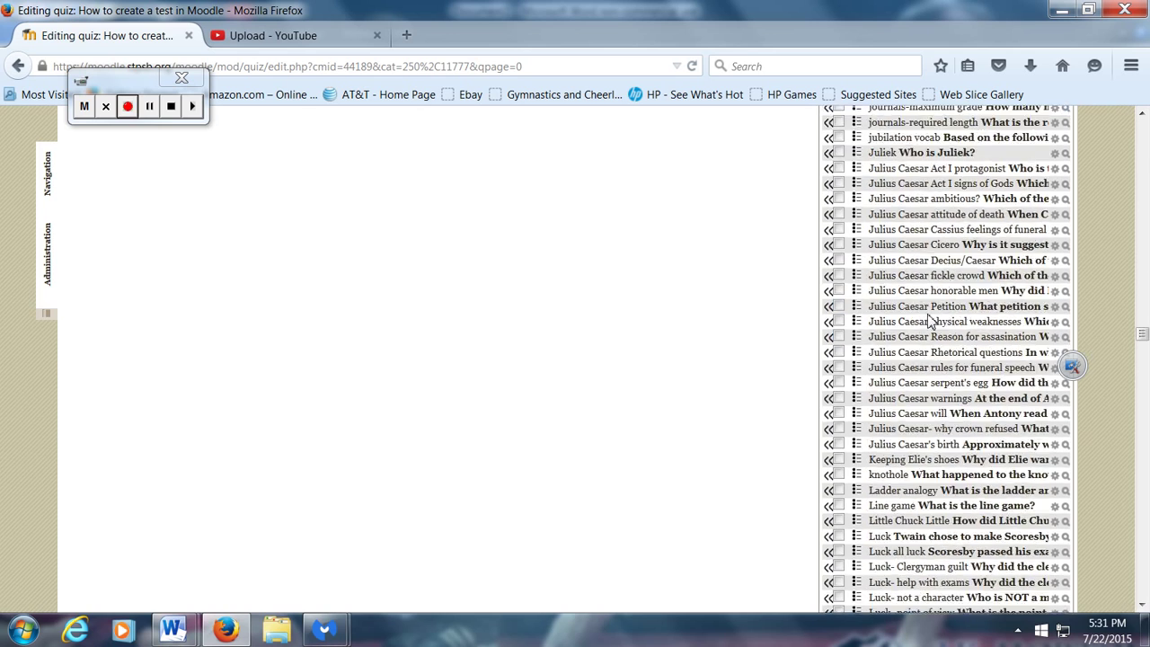
scroll(931, 331, "down", 20)
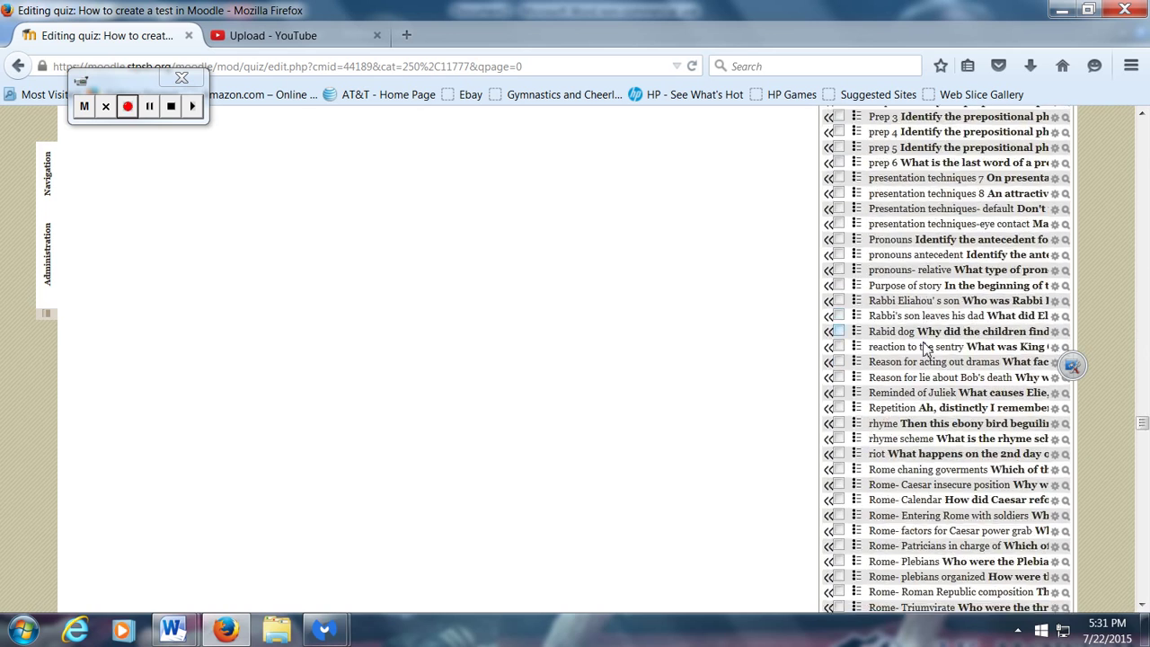
scroll(925, 350, "down", 20)
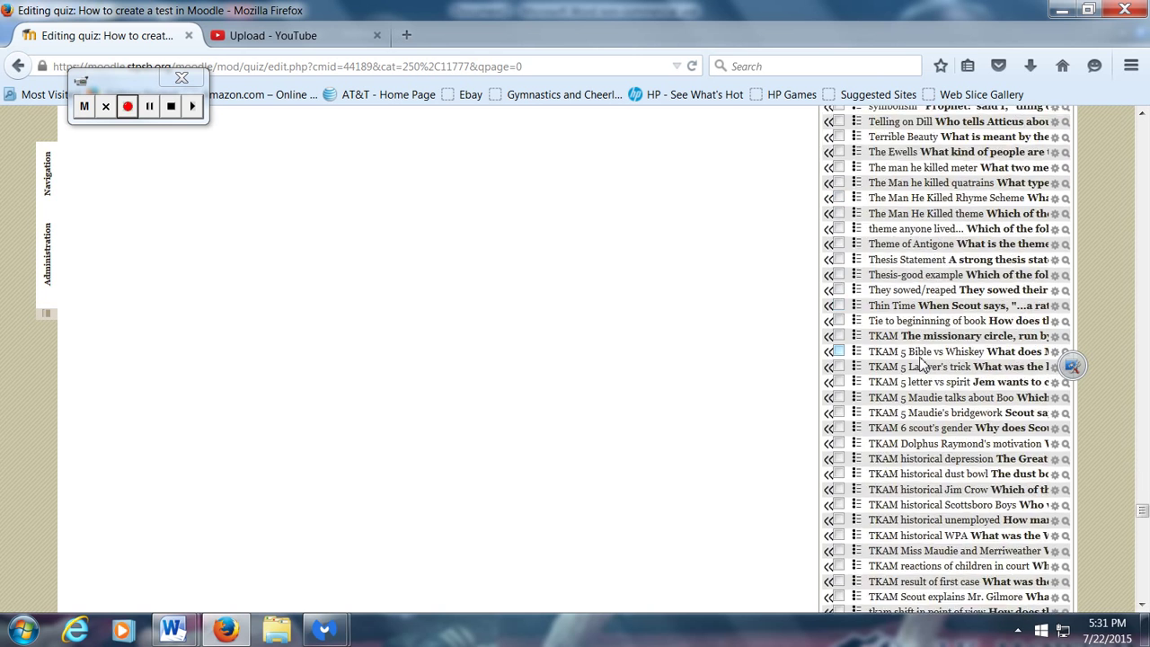
scroll(921, 362, "down", 10)
scroll(912, 458, "down", 10)
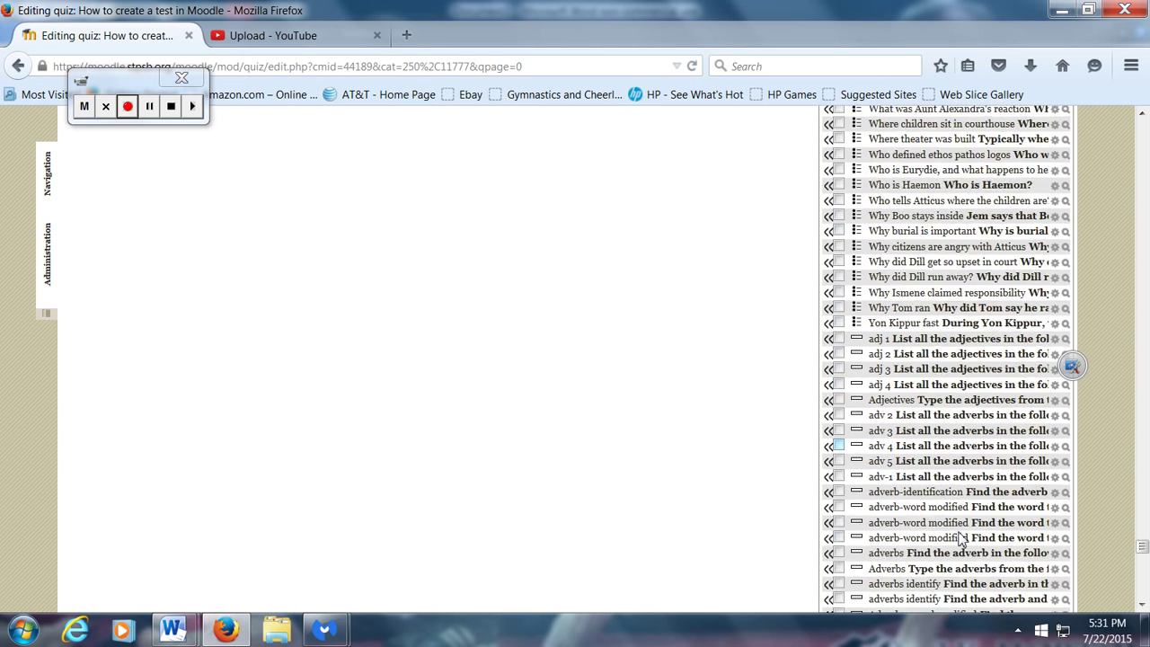
scroll(960, 537, "down", 7)
scroll(963, 532, "up", 4)
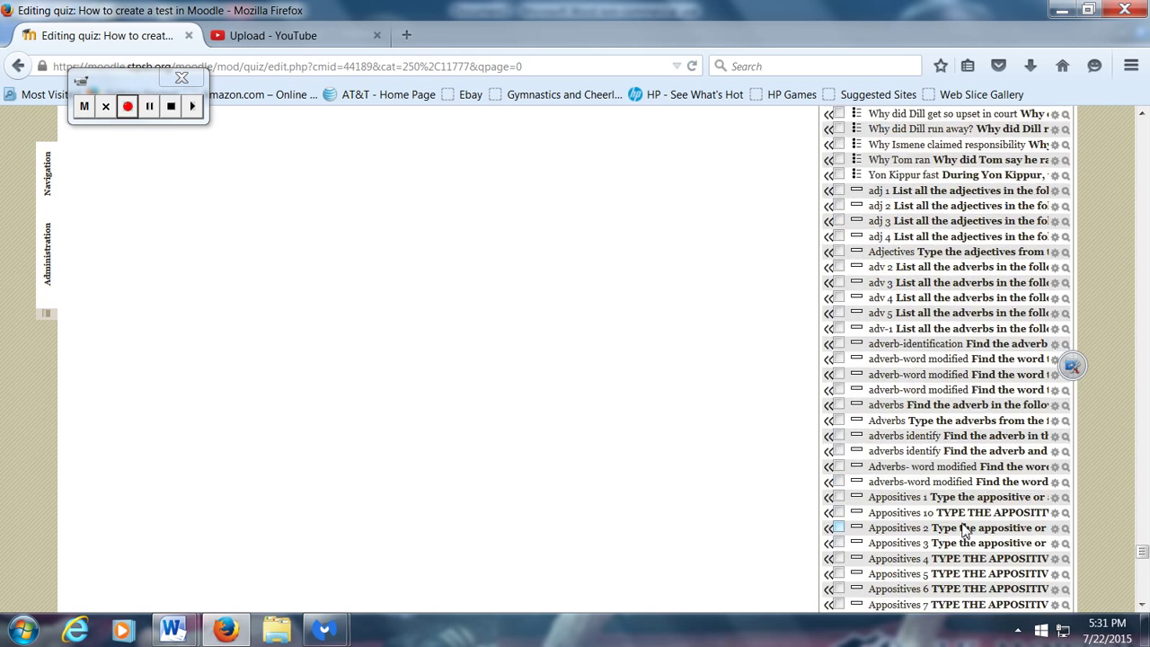
scroll(962, 530, "down", 12)
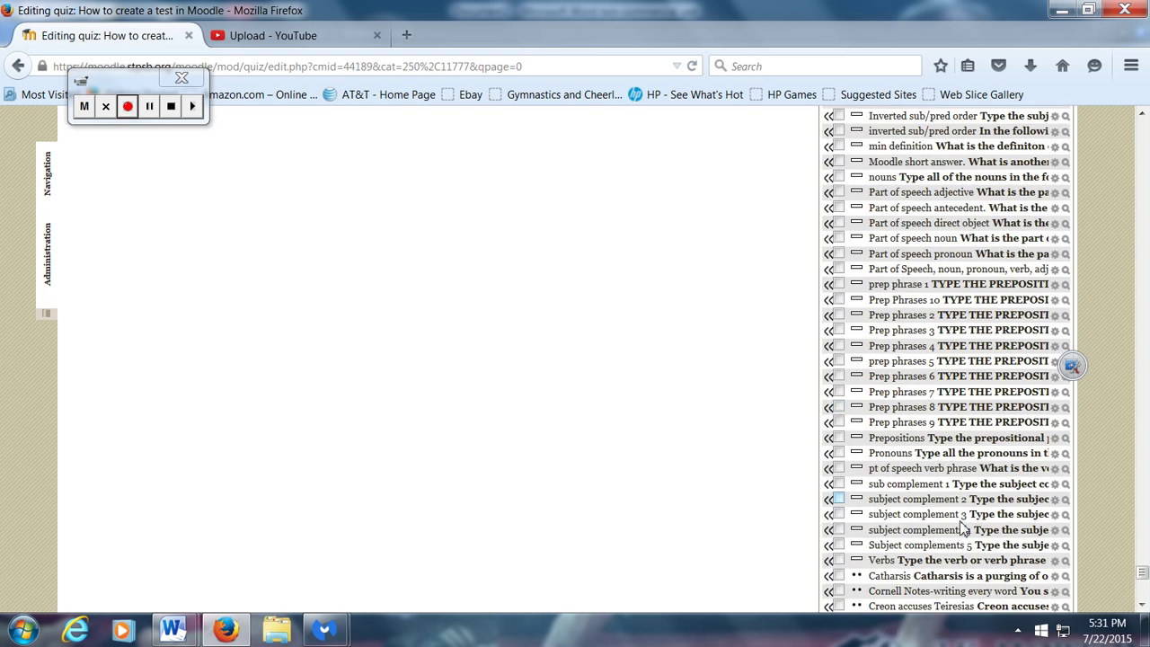
scroll(961, 530, "down", 5)
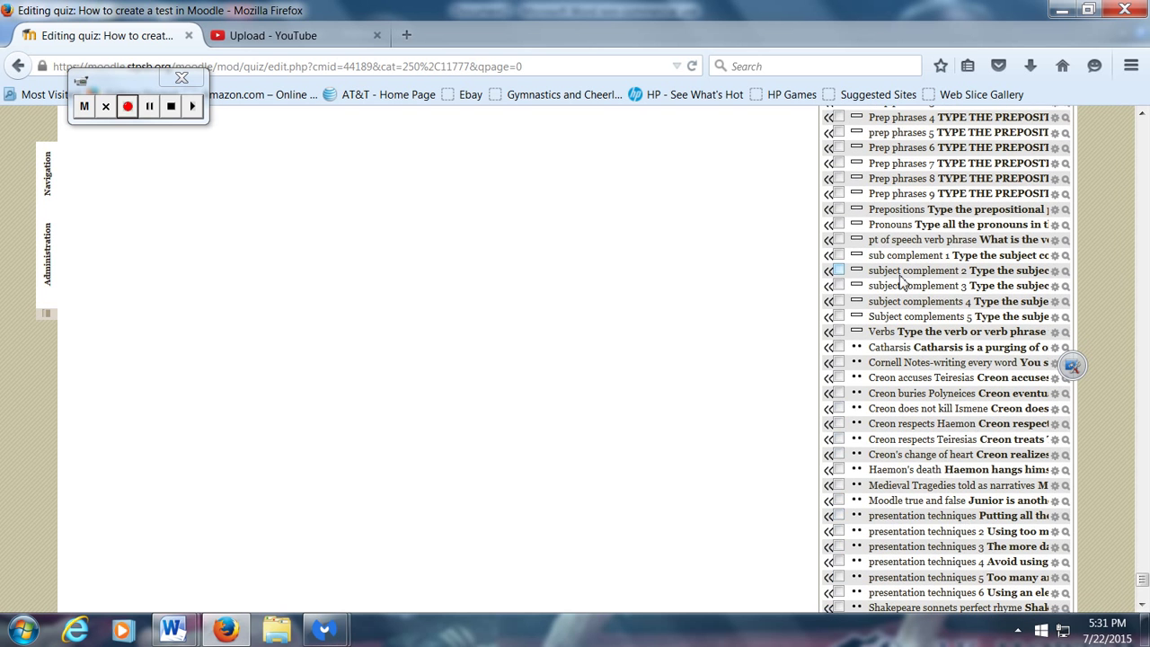
scroll(901, 282, "up", 4)
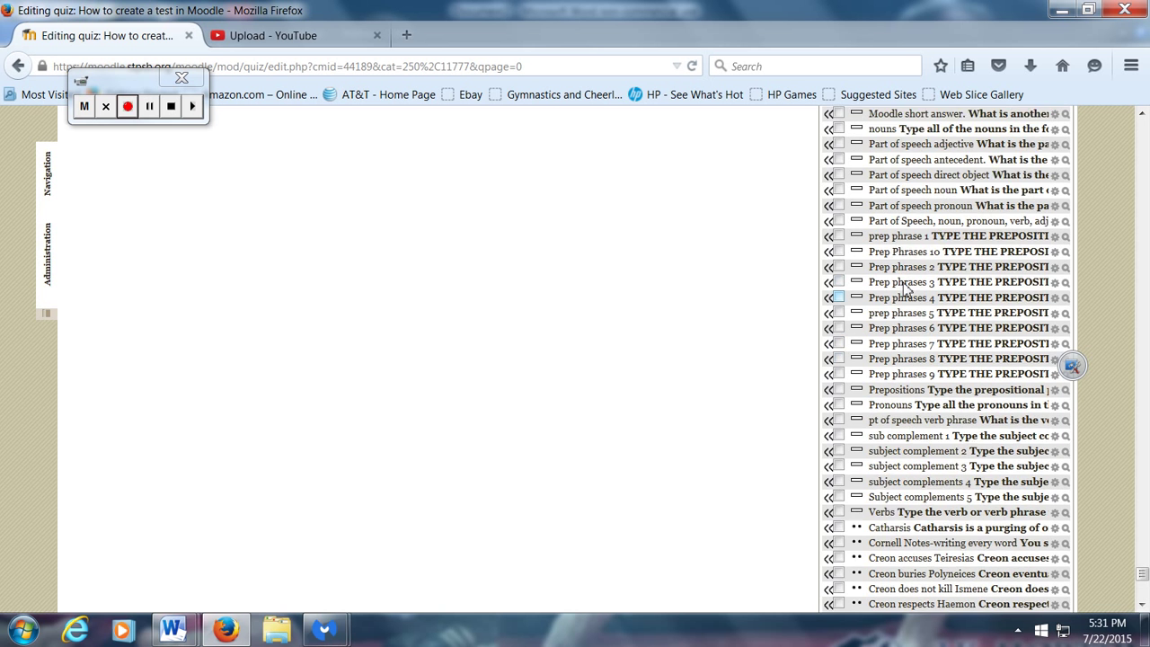
scroll(906, 285, "up", 1)
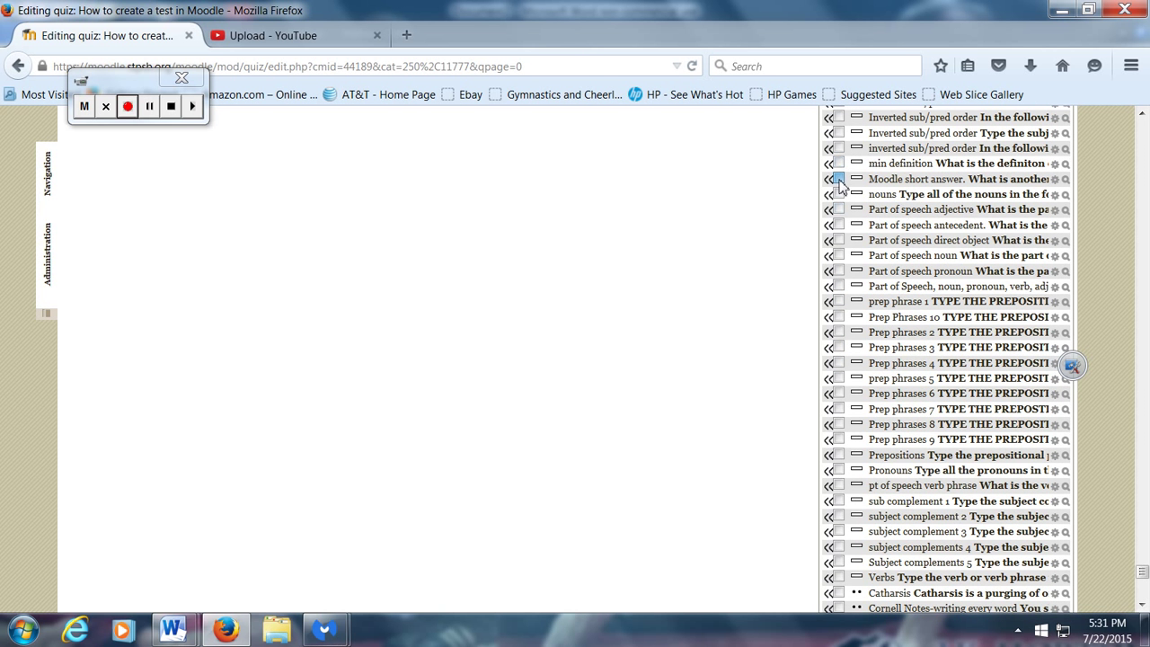
- Select the "Moodle true and false" question in the question bank and add all selected questions to the quiz
scroll(950, 406, "down", 5)
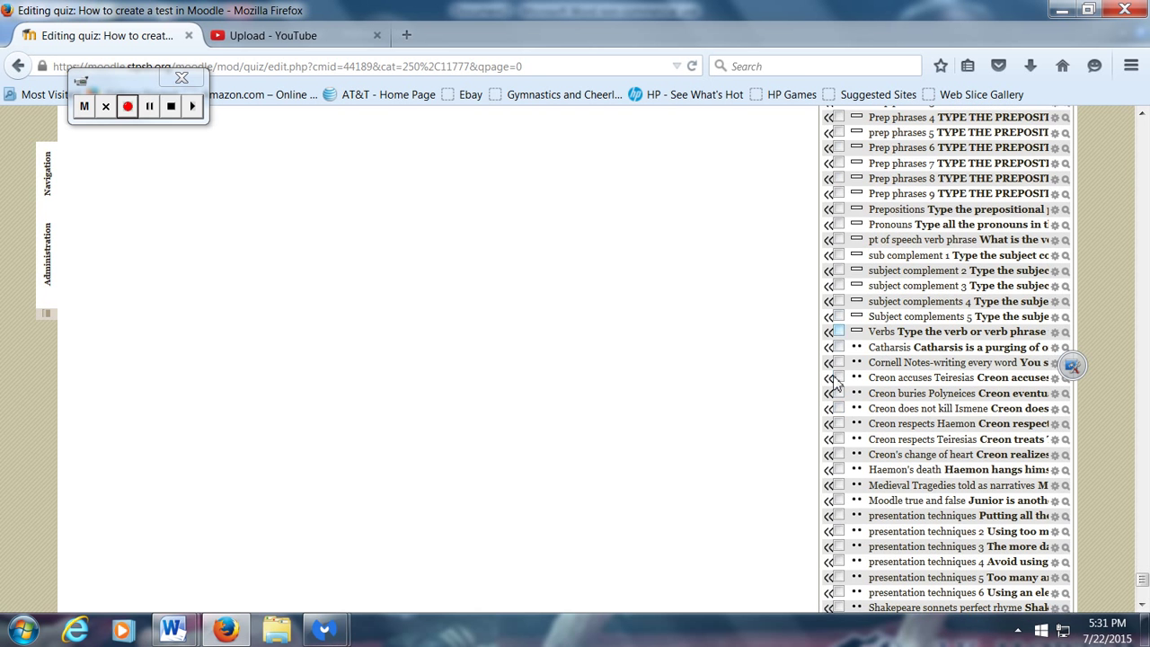
scroll(940, 400, "down", 6)
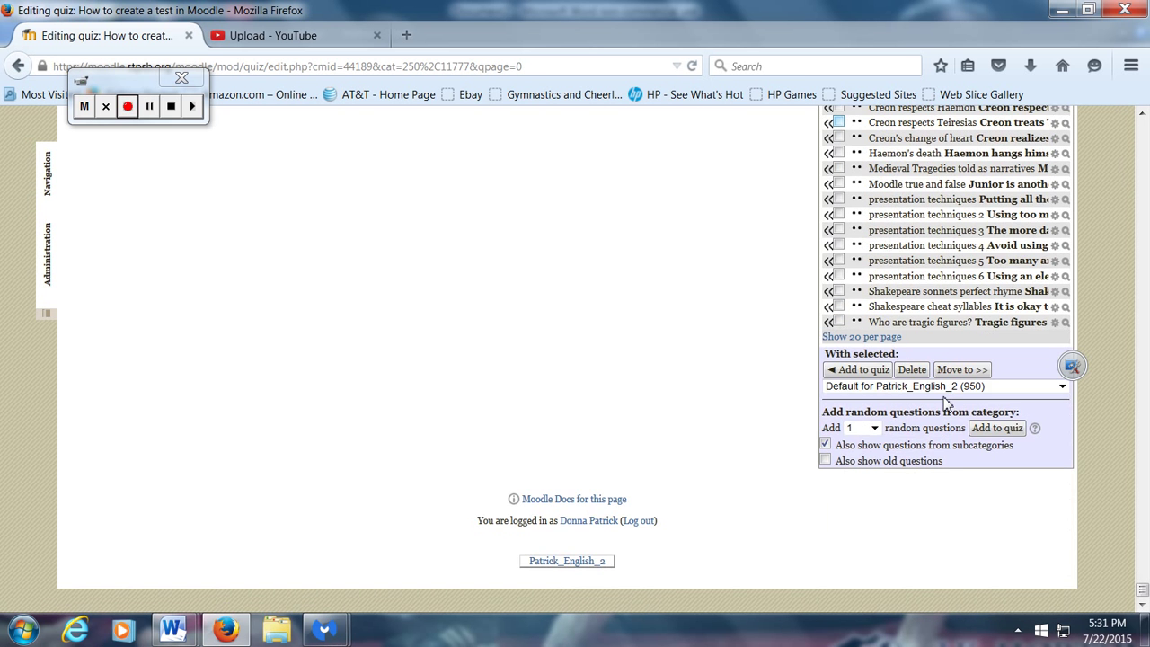
scroll(943, 400, "up", 2)
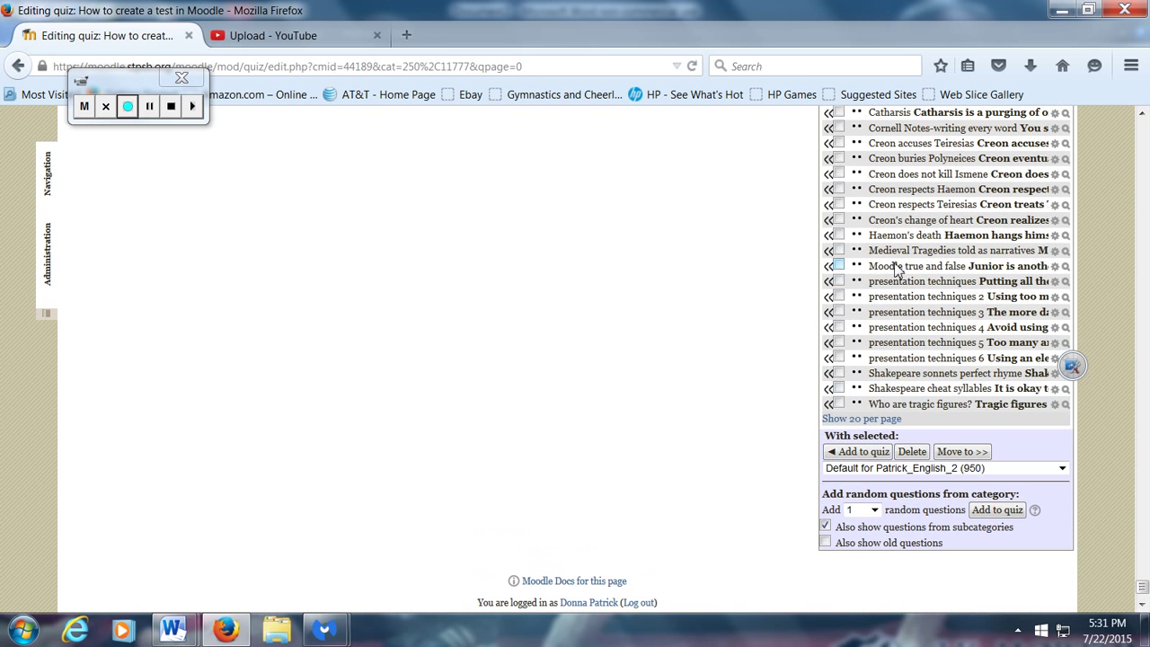
left_click(837, 266)
left_click(862, 451)
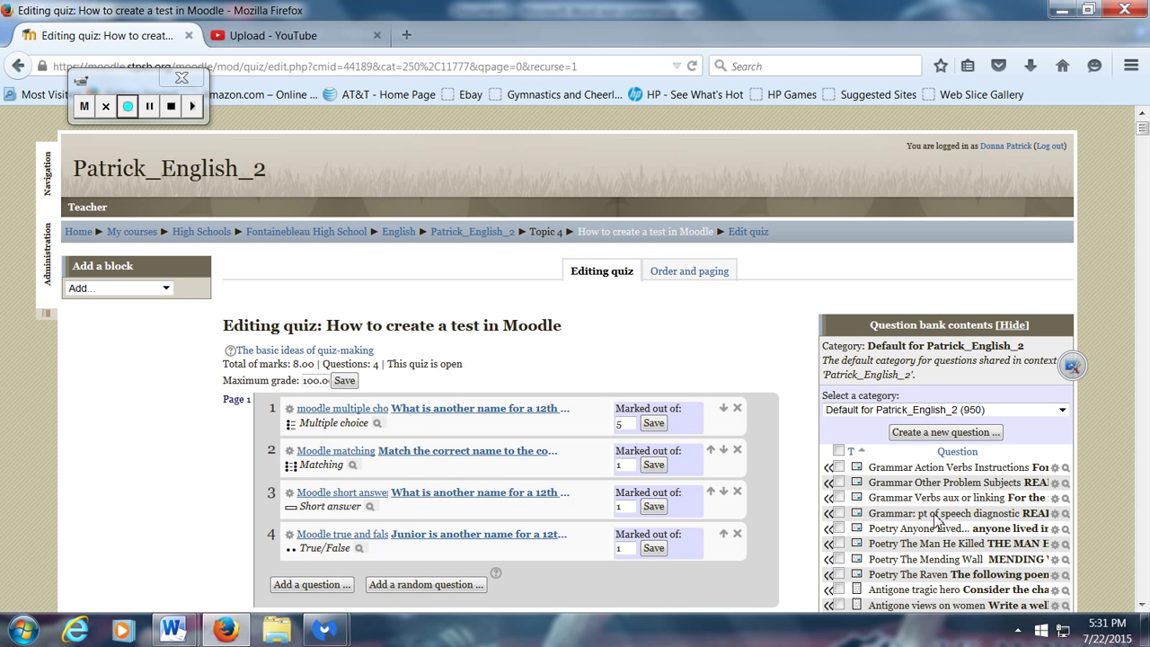
- Select the "Moodle Essay" question in the question bank and add it to the quiz
left_click_drag(1143, 131, 1145, 143)
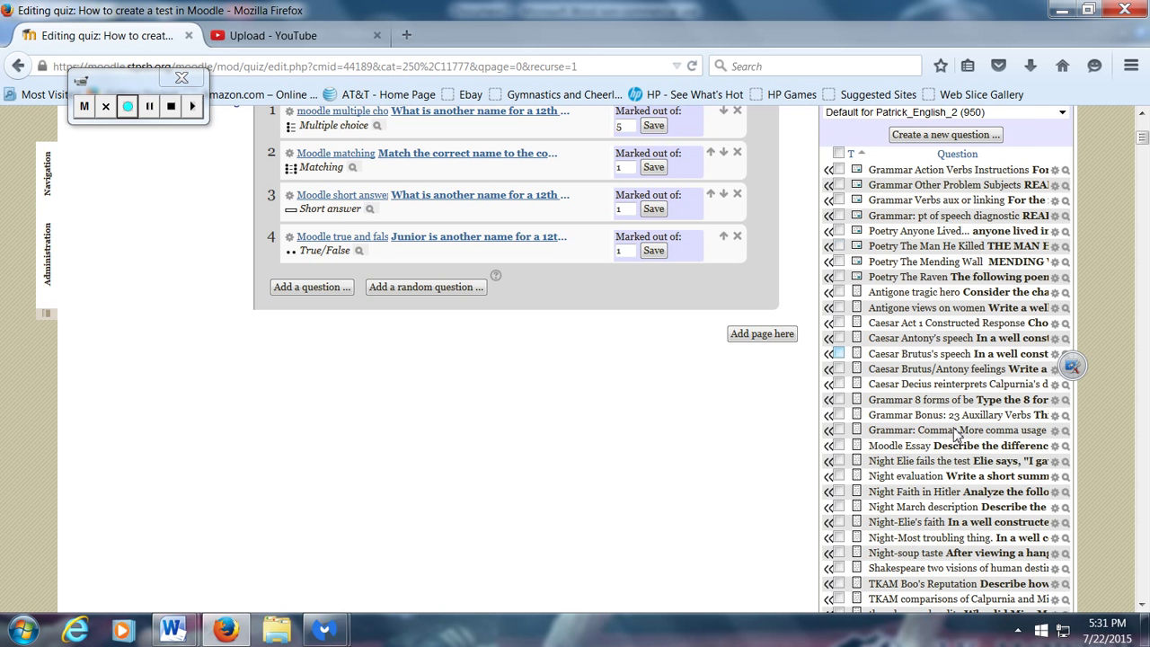
scroll(944, 379, "down", 2)
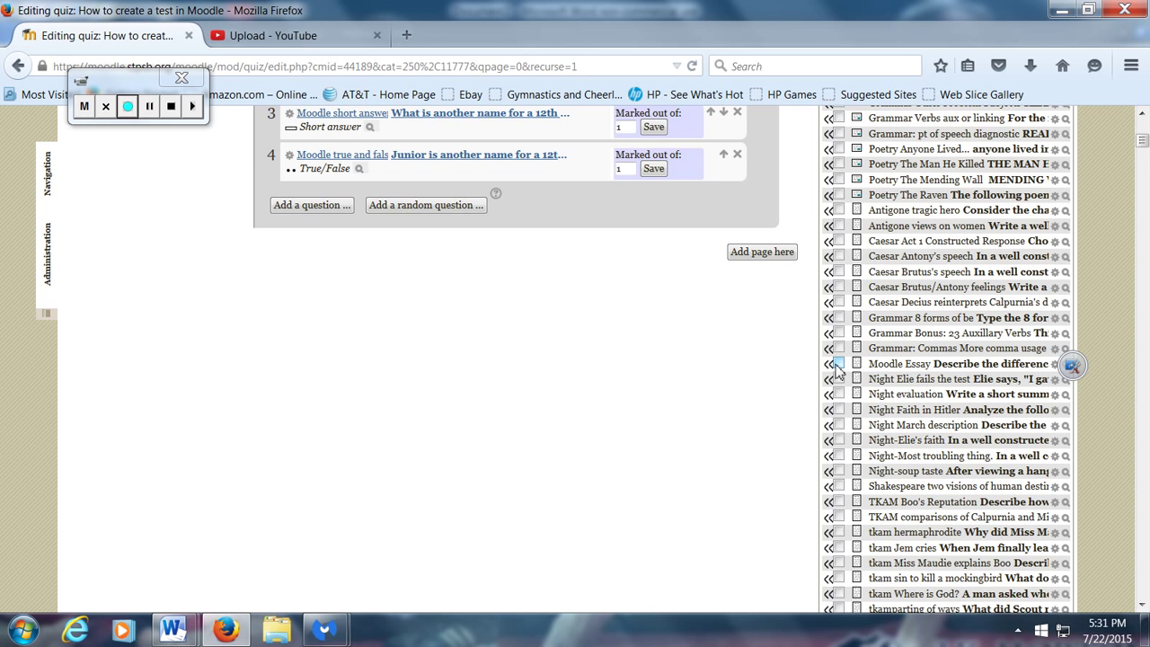
left_click_drag(1141, 142, 1110, 597)
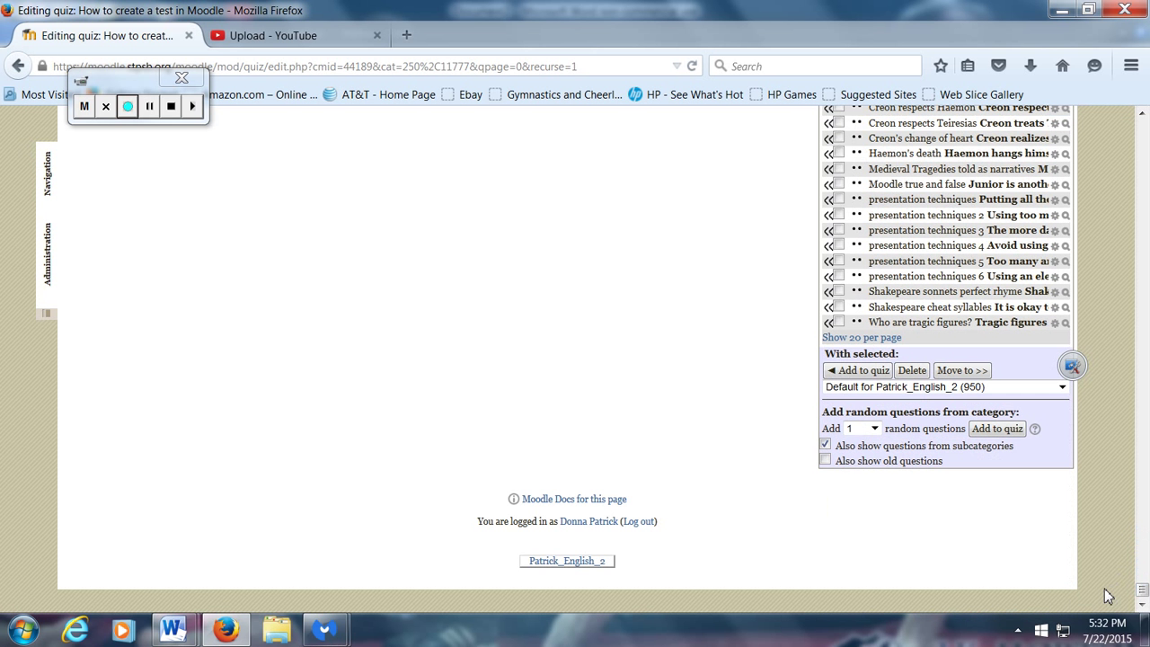
left_click(855, 373)
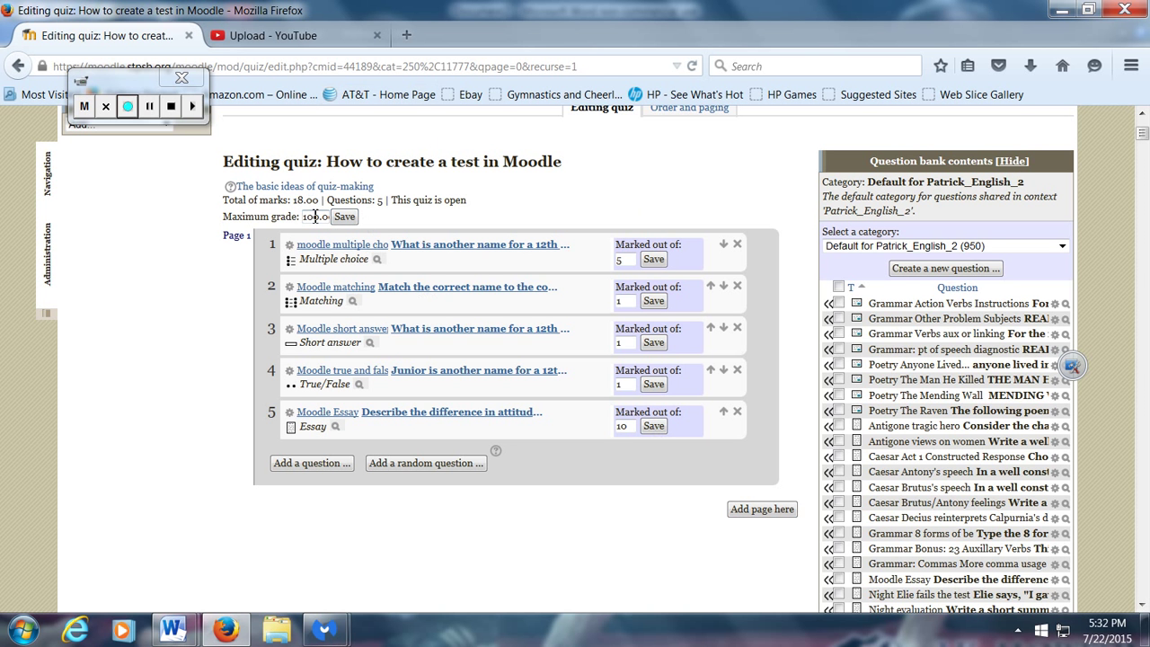
- Set the quiz's maximum grade to 18 and save it
double_click(321, 217)
type("18")
left_click(344, 217)
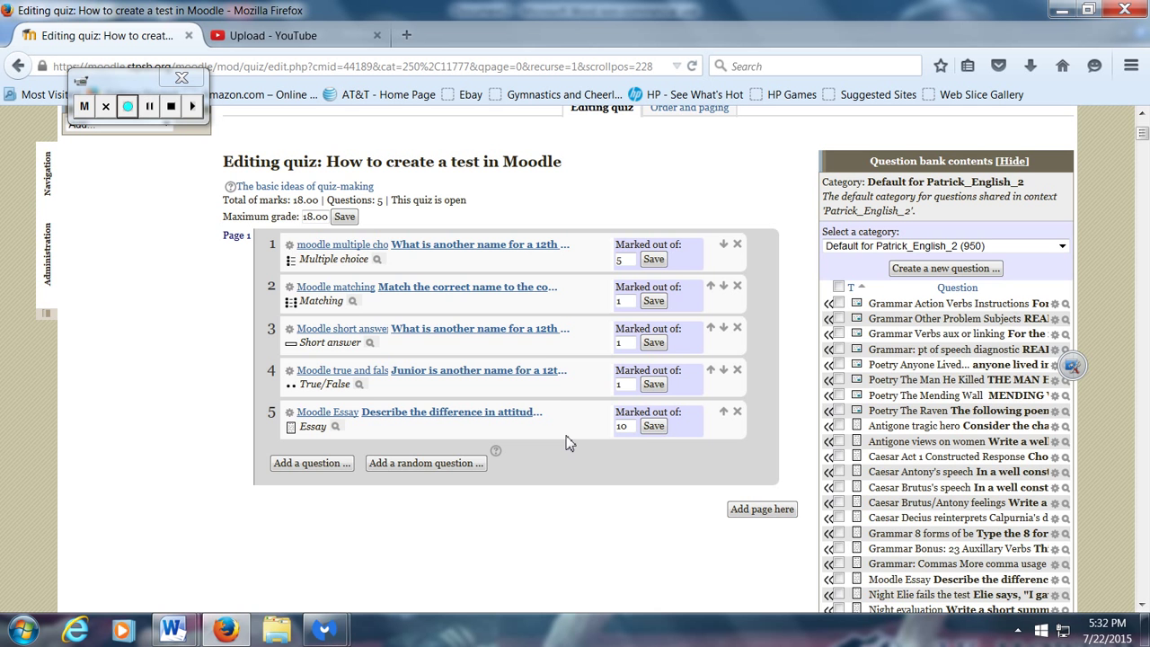
- Open the "How to create a test in Moodle" quiz page and start a preview attempt
scroll(561, 368, "up", 3)
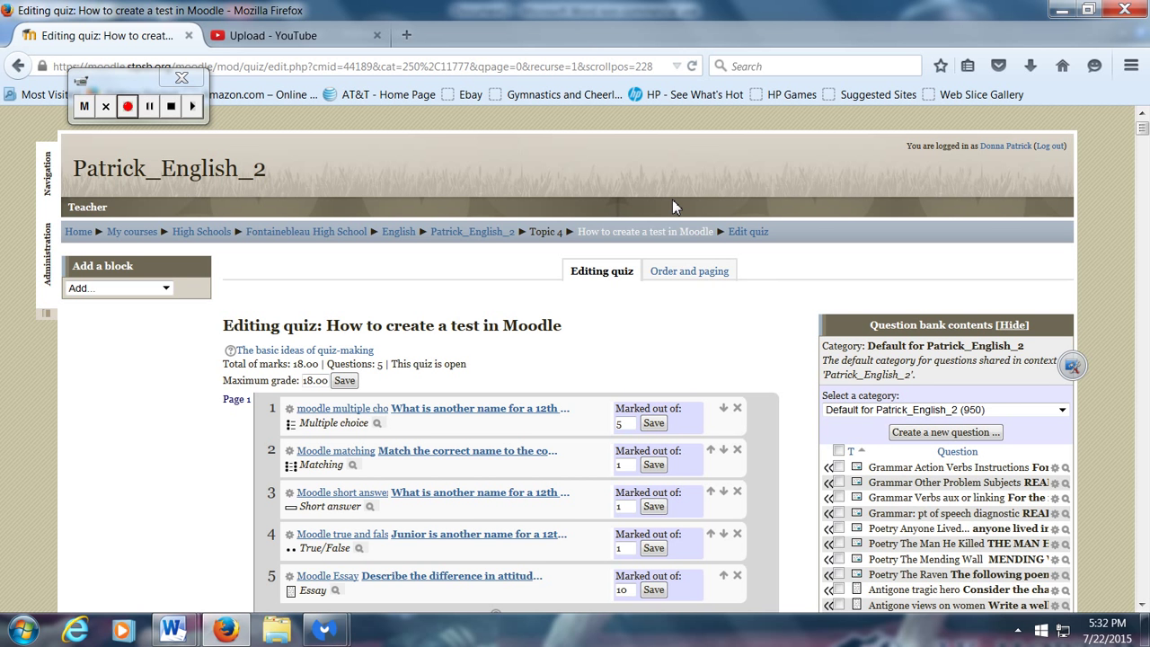
left_click(646, 239)
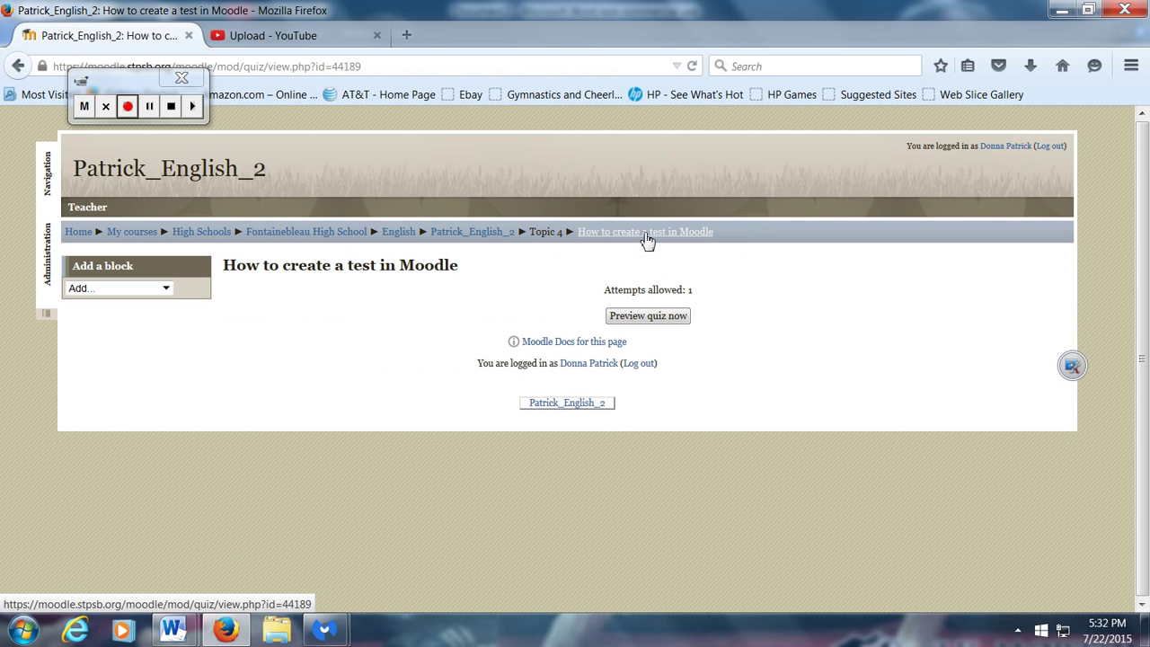
left_click(635, 321)
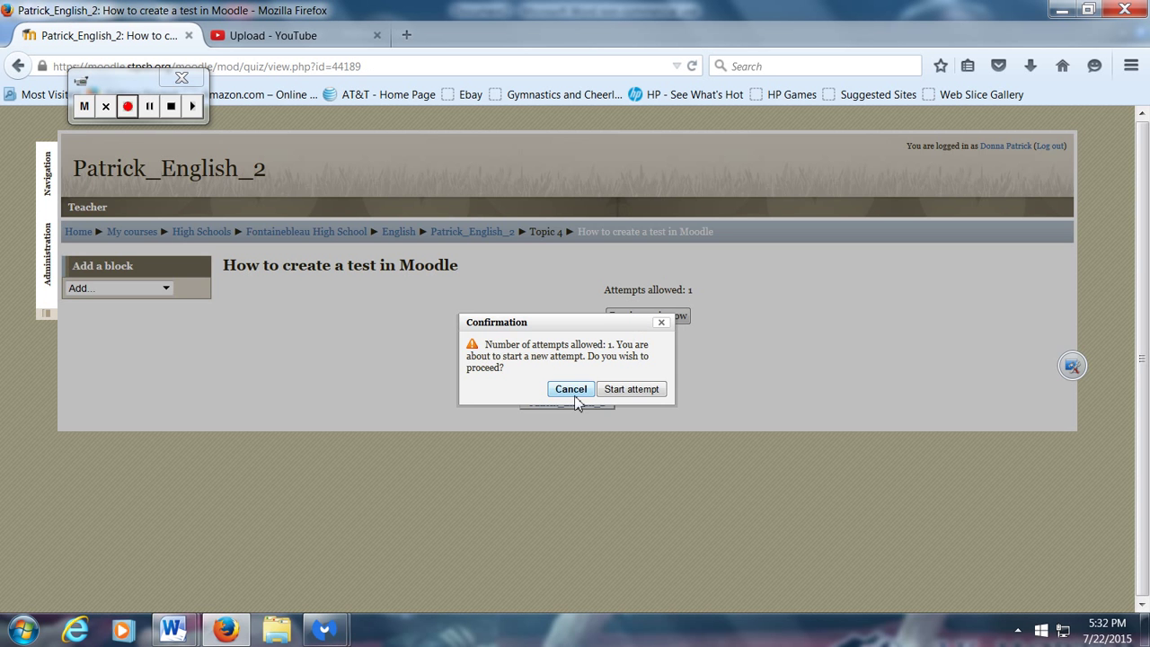
left_click(639, 389)
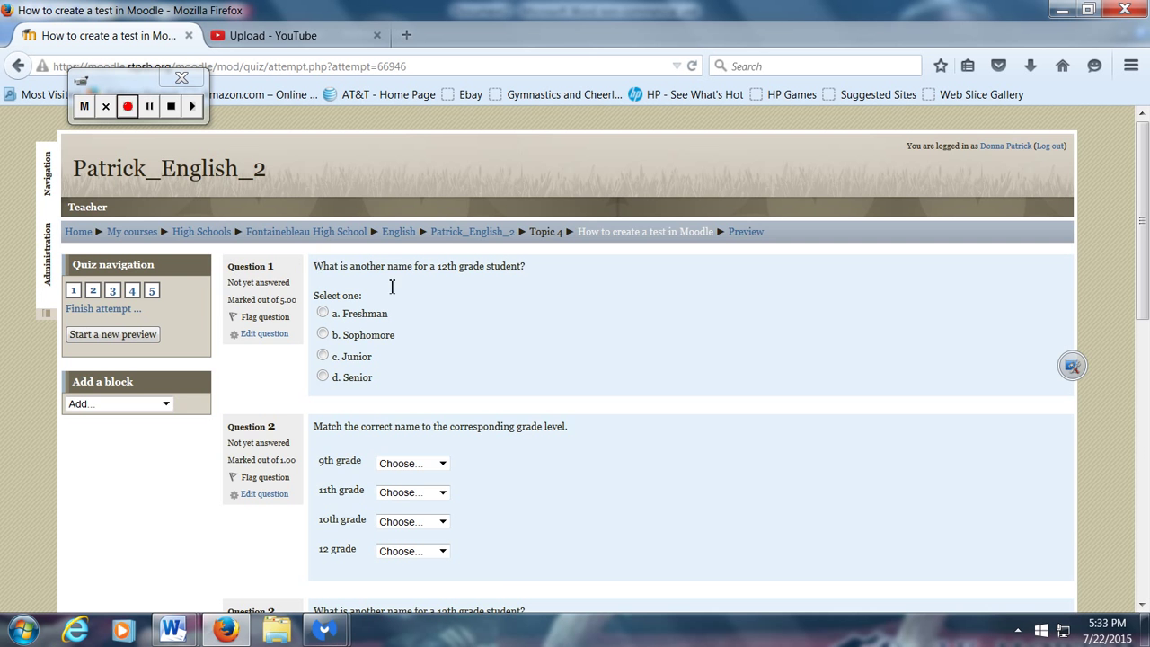
- Copy the text of all the quiz questions from the preview, from Question 1 through the essay question
left_click_drag(392, 287, 770, 277)
right_click(354, 161)
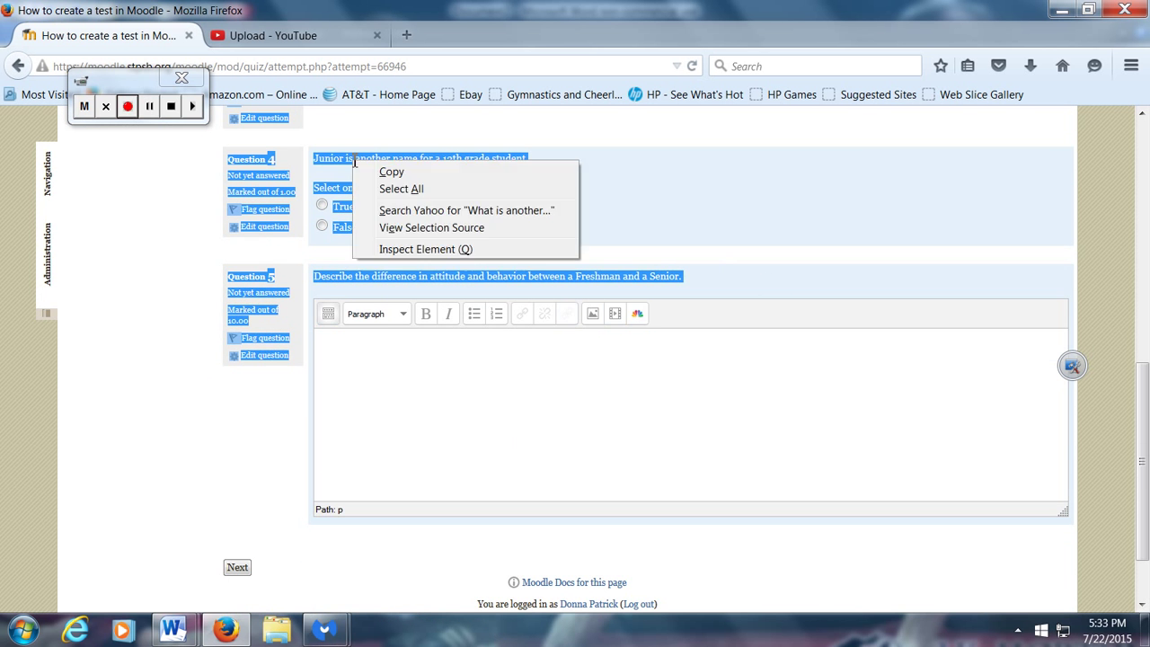
left_click(403, 174)
- Switch to Document2 in Microsoft Word and view the paste options without pasting
left_click(176, 633)
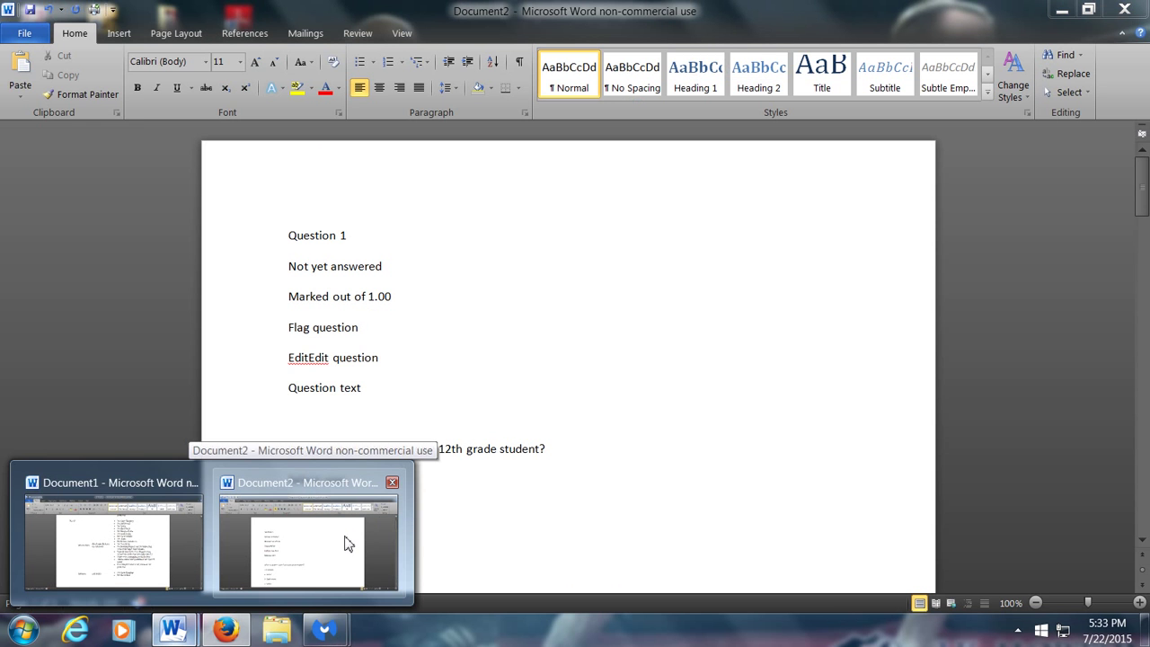
left_click(348, 540)
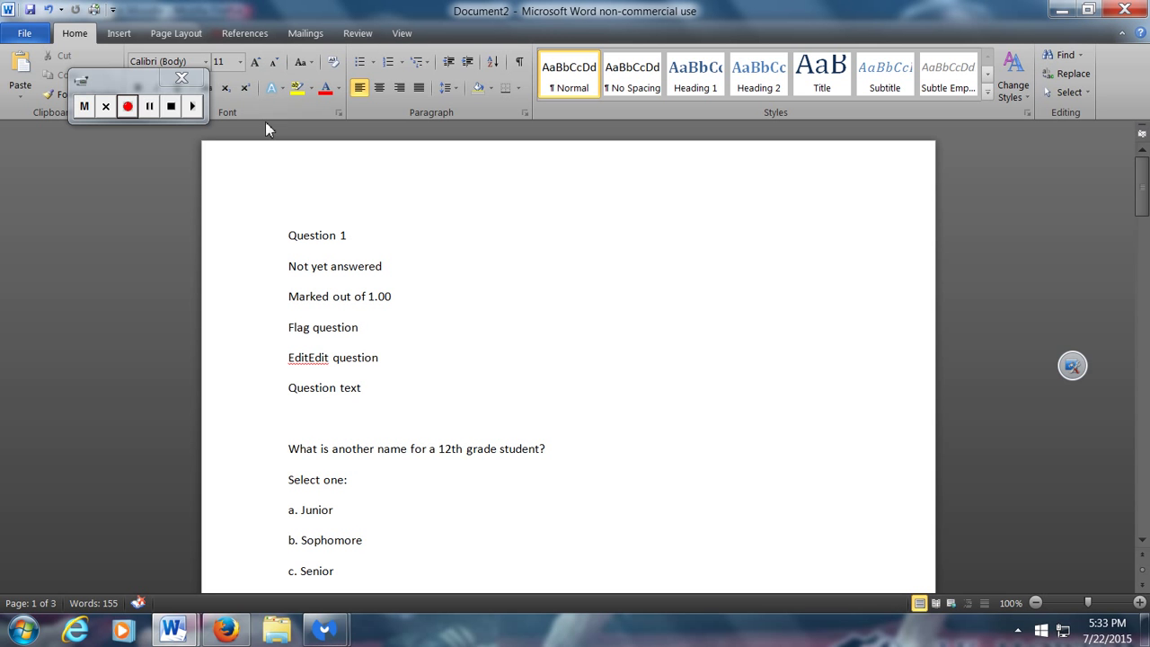
right_click(410, 258)
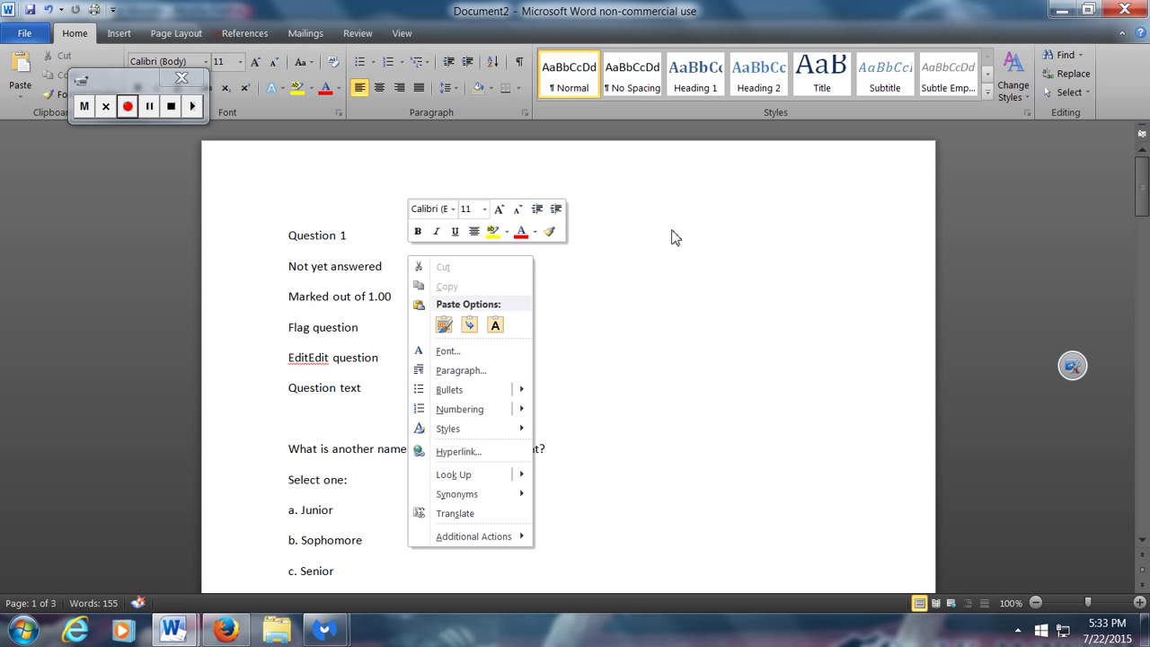
key("Escape")
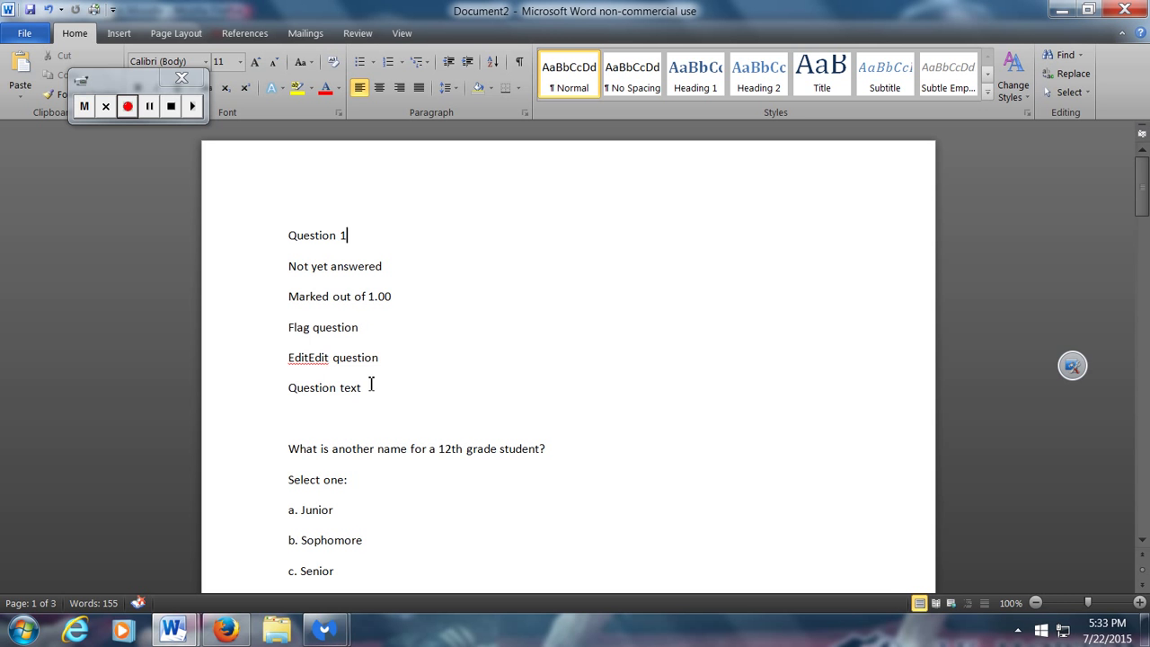
- Delete the lines from "Question 1" to "Question text" and number the 12th grade student question as 1
left_click_drag(370, 387, 269, 244)
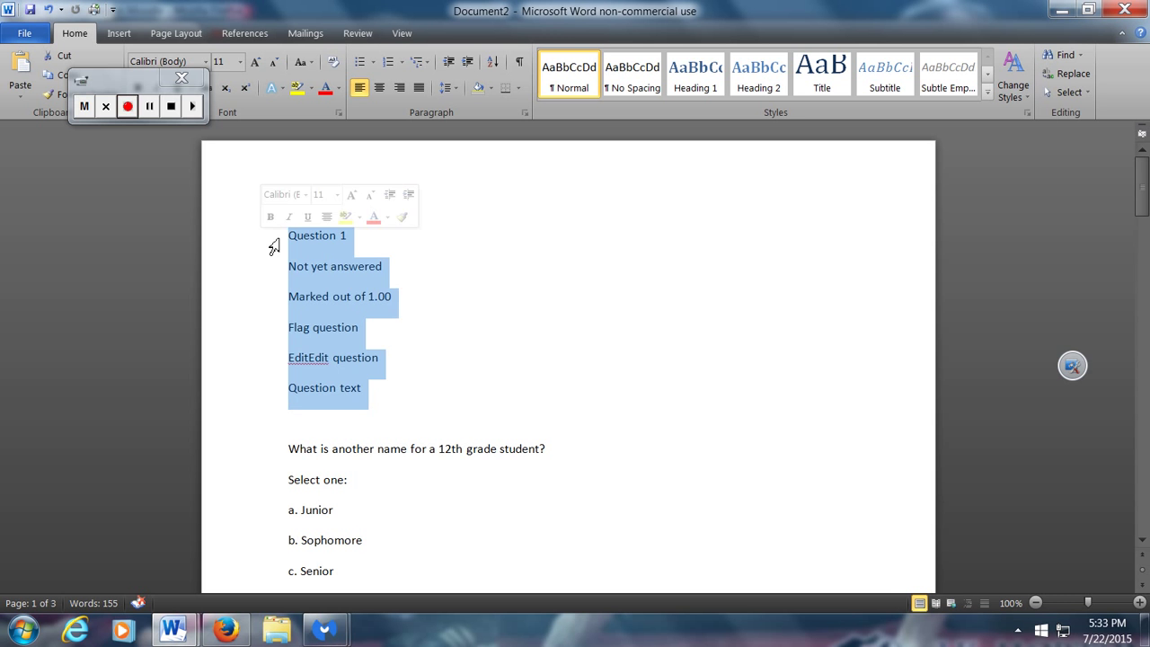
key("Delete")
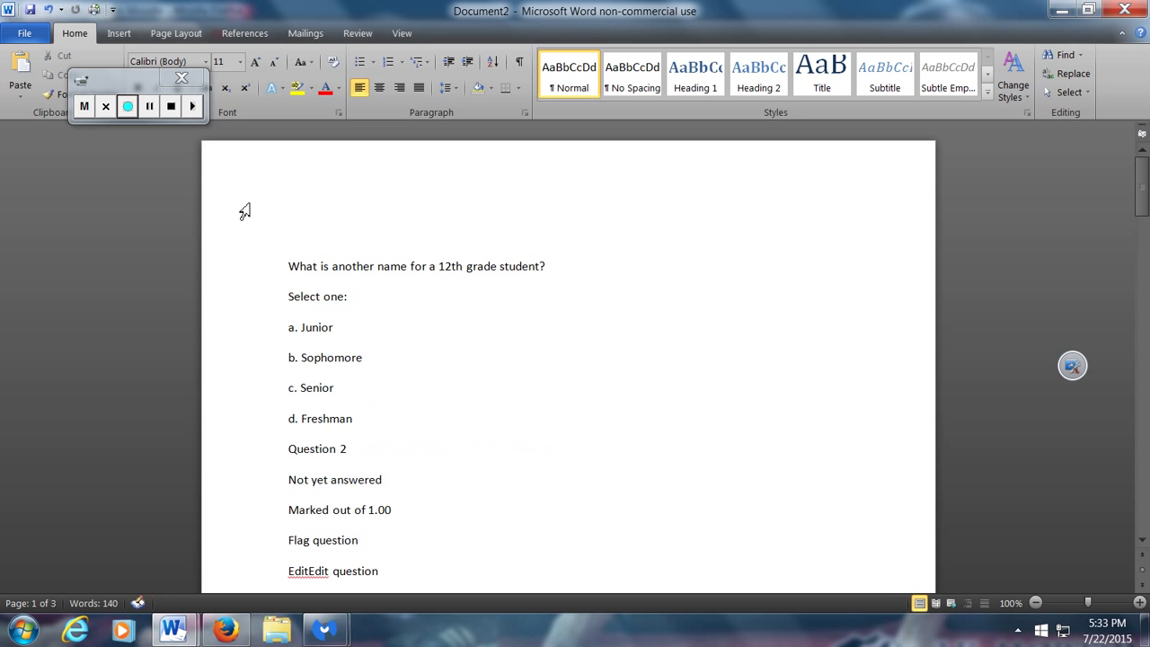
left_click(287, 267)
type("1.")
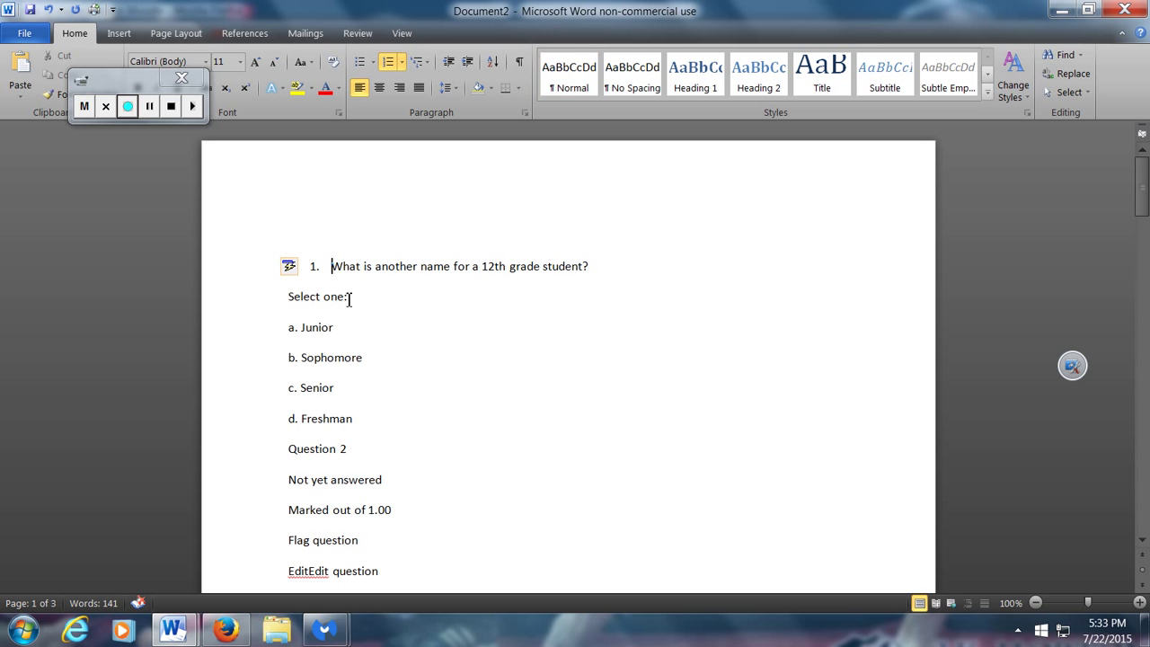
- Delete the "Select one:" line under the first question
left_click_drag(349, 297, 231, 300)
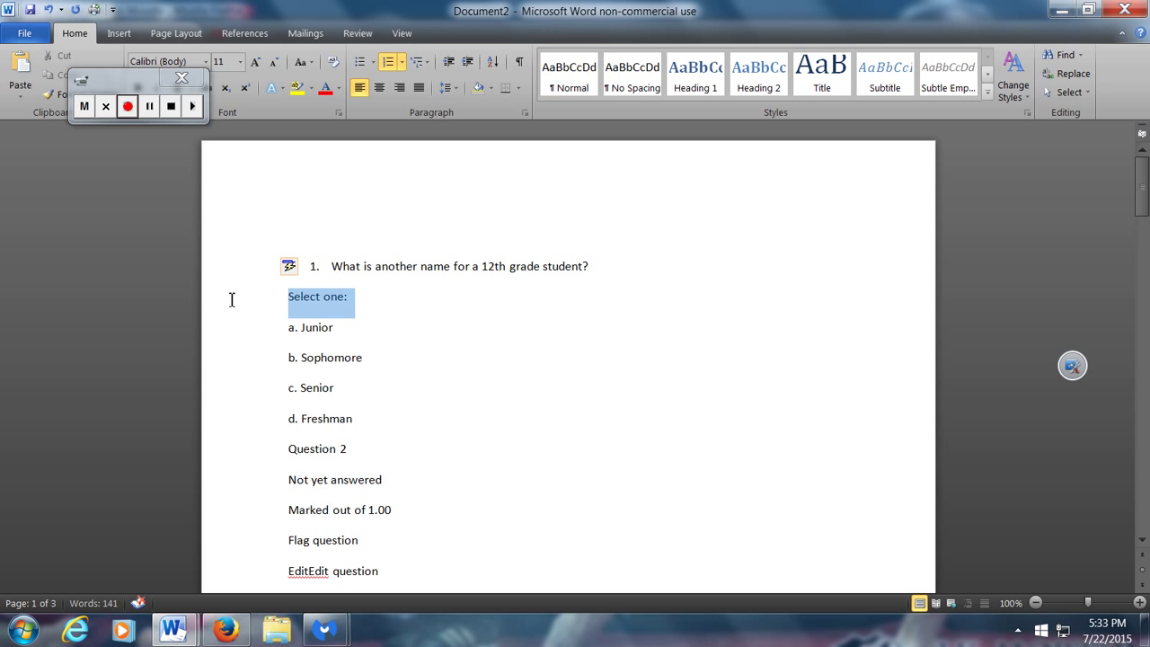
key("Delete")
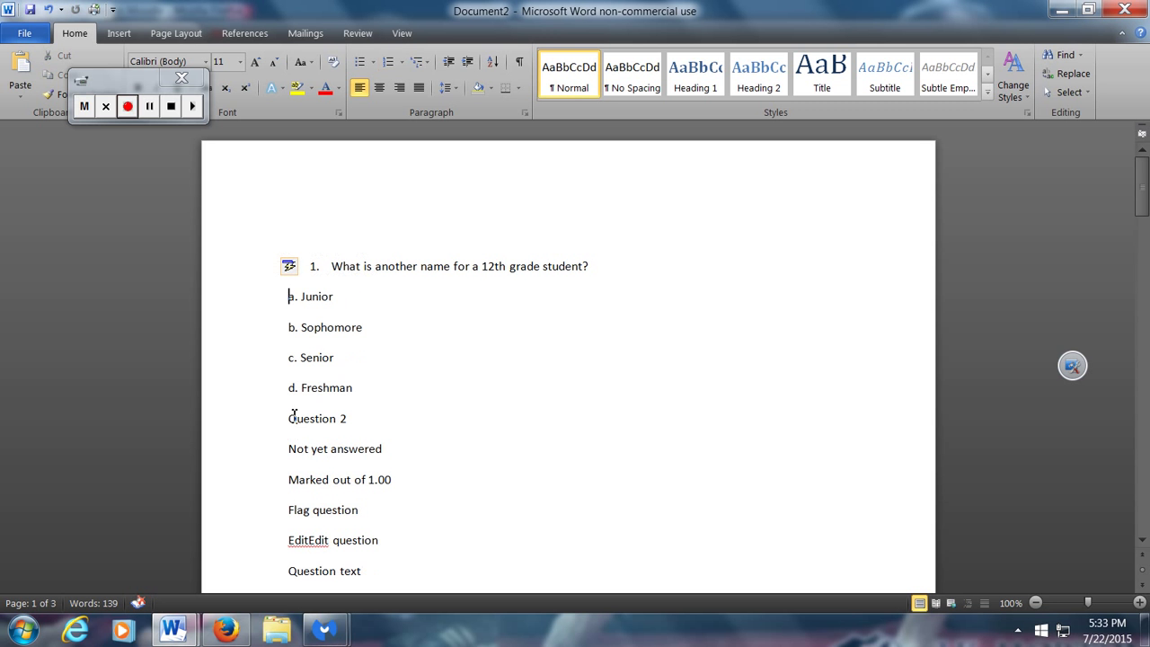
- Delete the lines from "Question 2" to "Question text" and number the statement about Junior as 2
left_click_drag(284, 417, 404, 500)
key("Delete")
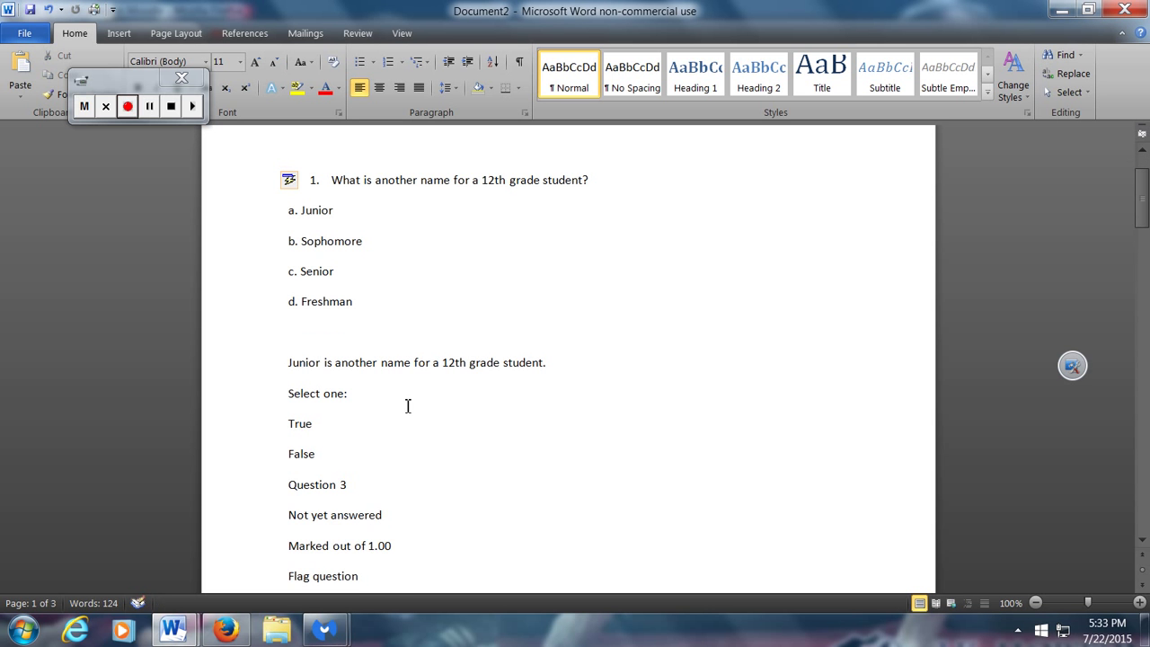
left_click(286, 362)
type("2.")
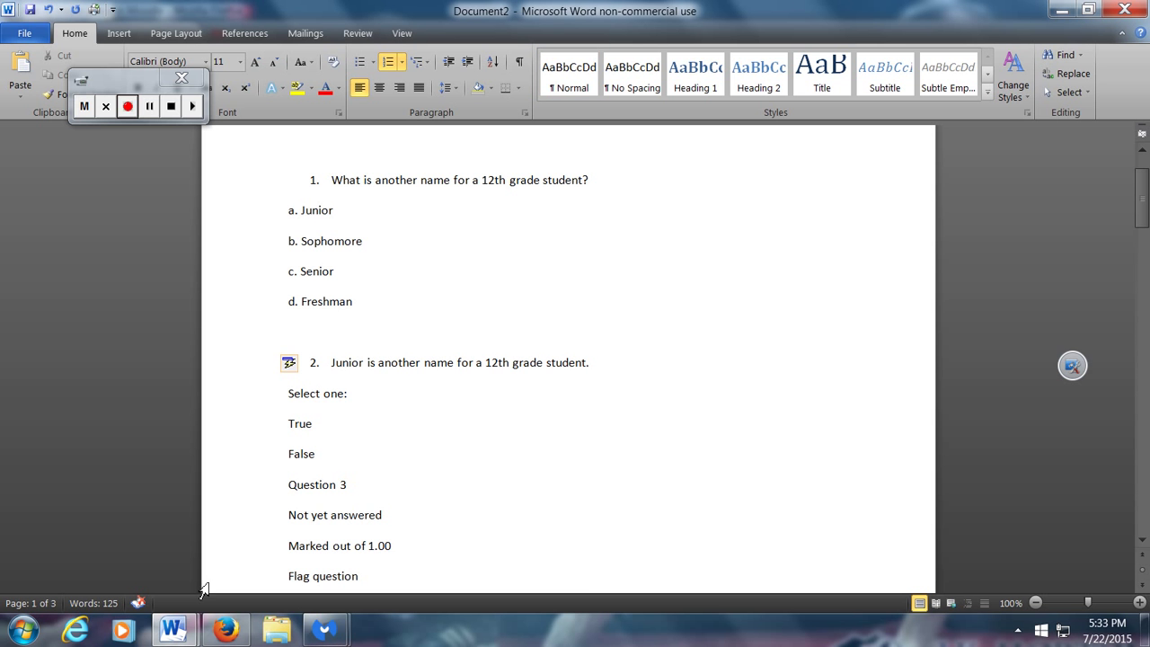
- Switch to Moodle in Firefox and return from the quiz preview to the English 2 course page
left_click(230, 637)
left_click(170, 479)
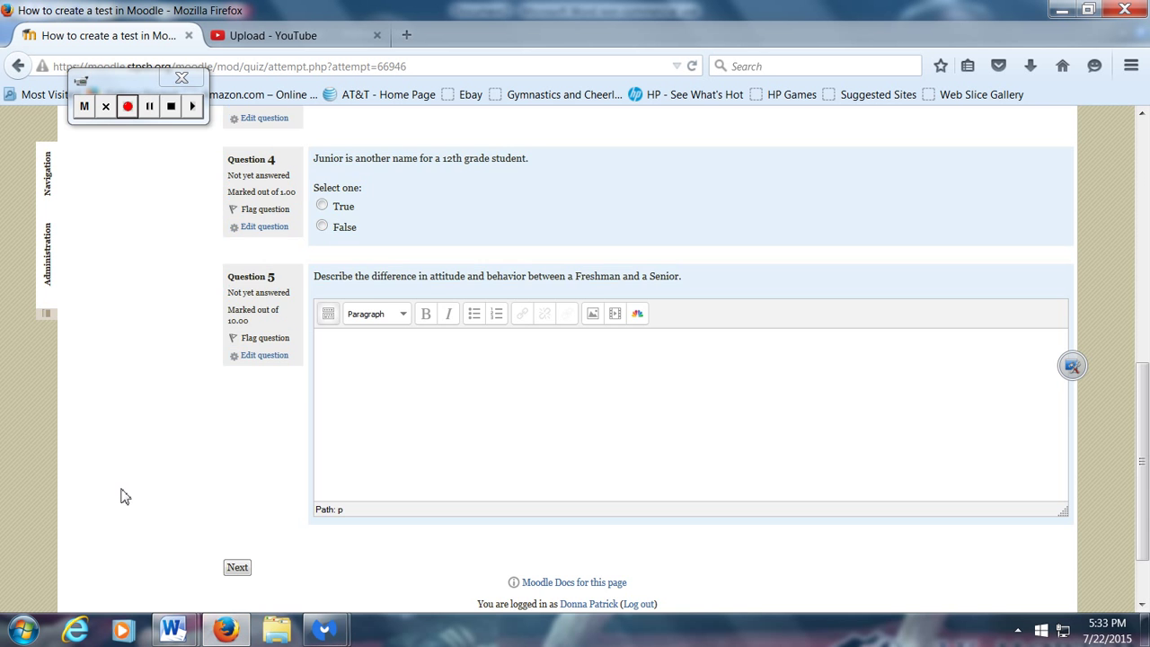
scroll(170, 480, "up", 10)
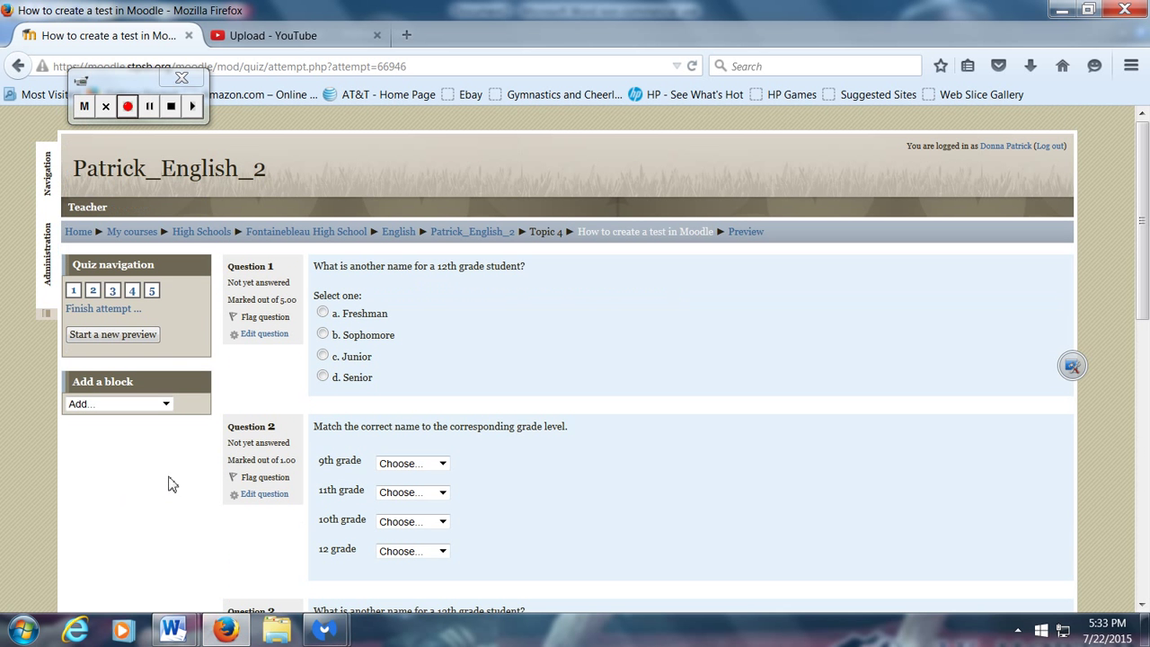
left_click(464, 235)
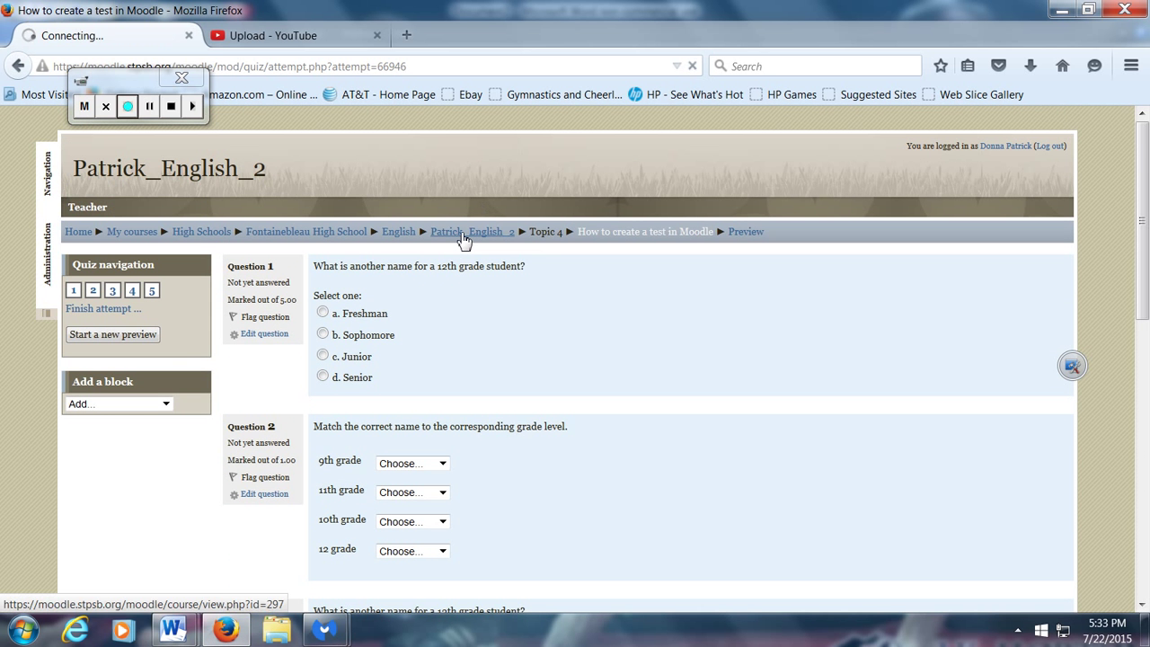
- Open the settings of the quiz "How to create a test in Moodle" under Topic 4, Tests
scroll(652, 458, "down", 3)
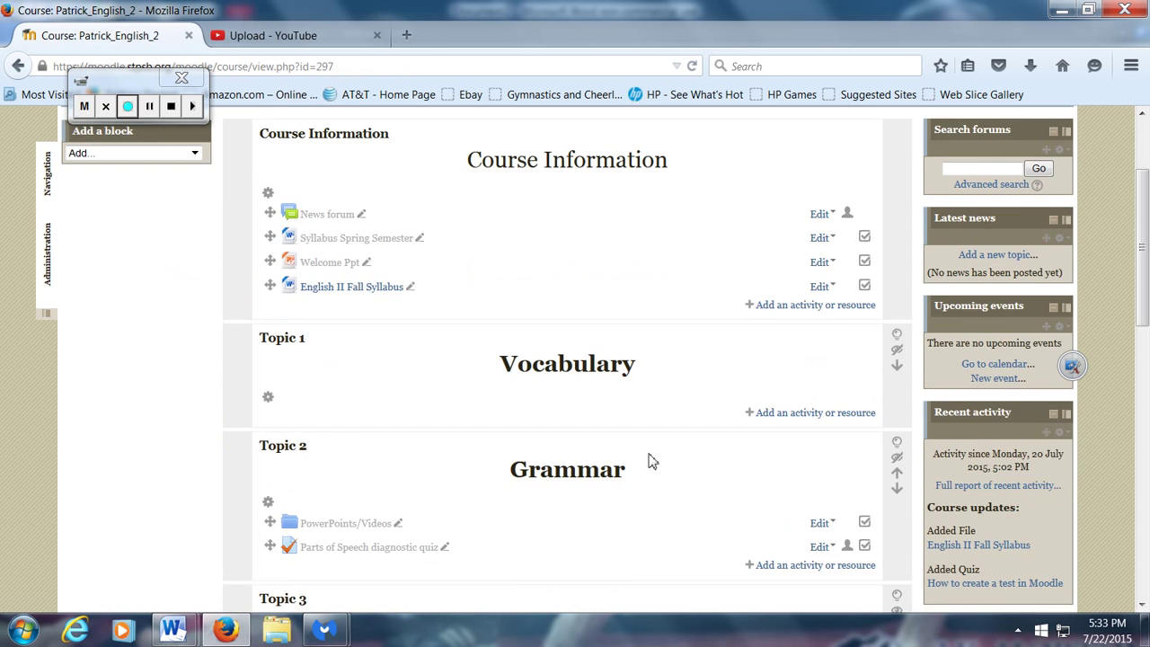
scroll(652, 460, "down", 4)
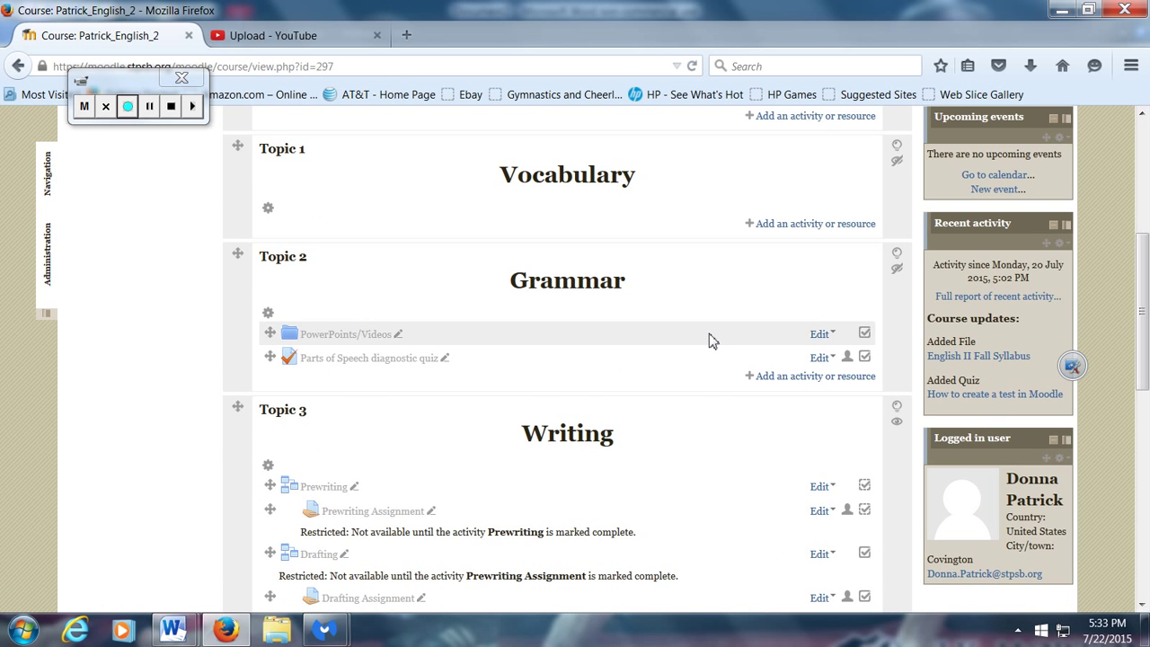
scroll(709, 341, "down", 6)
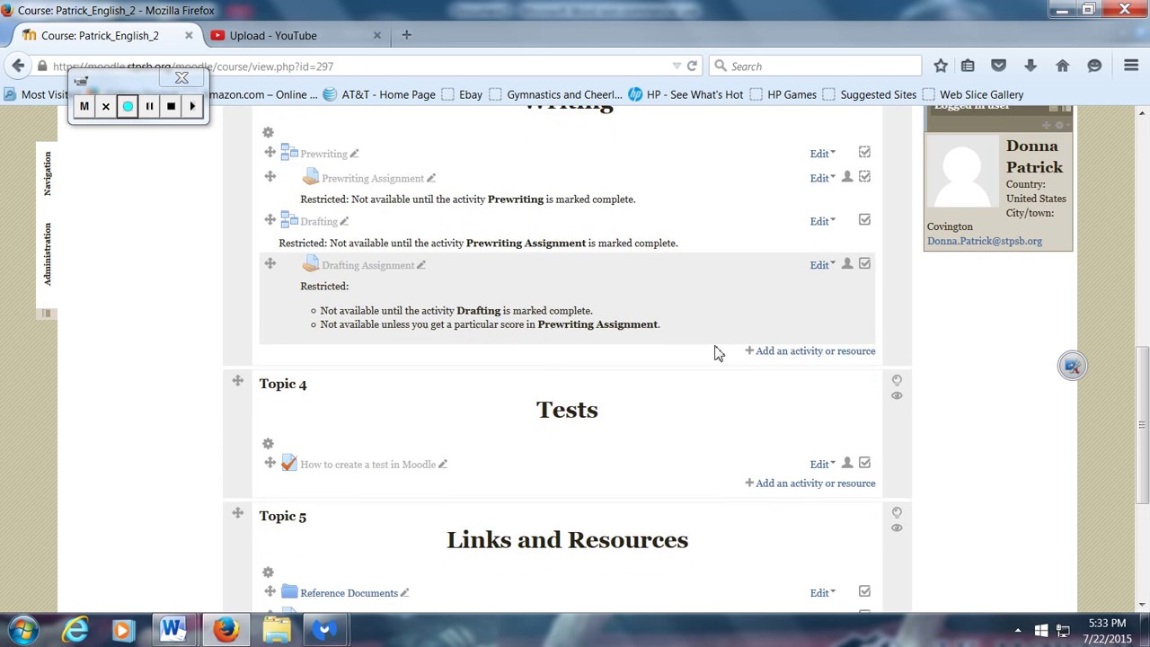
scroll(719, 352, "down", 3)
left_click(817, 305)
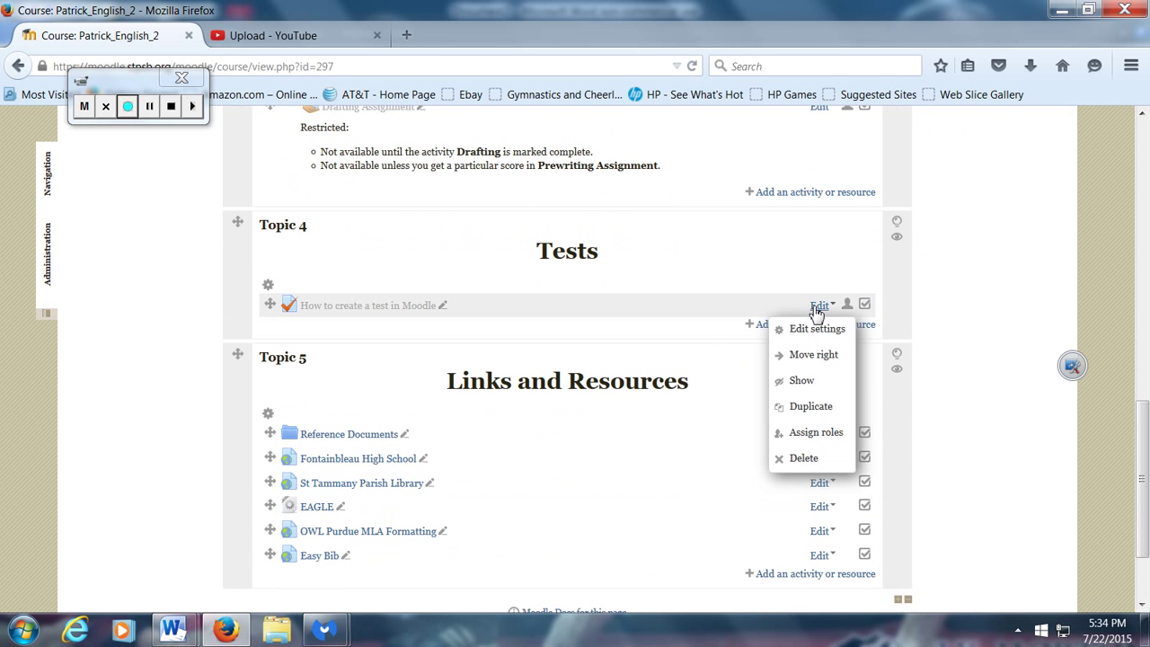
left_click(819, 329)
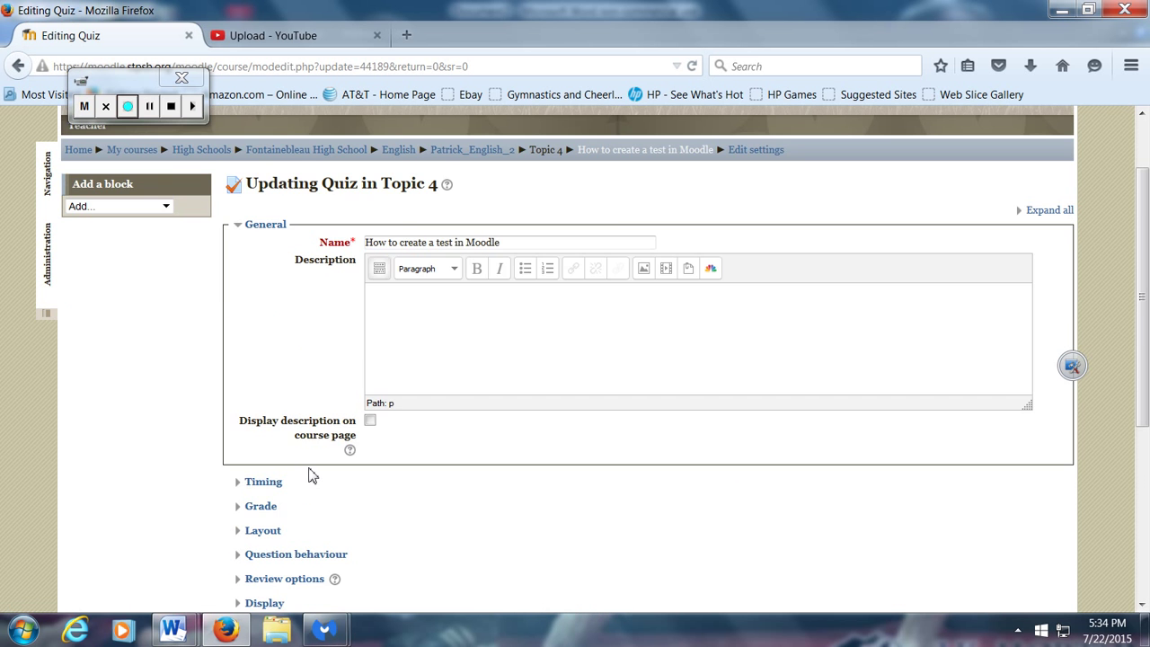
- Set the quiz layout to question order "Shuffled randomly" and new page "Every question", saving and returning to the course
scroll(310, 474, "down", 3)
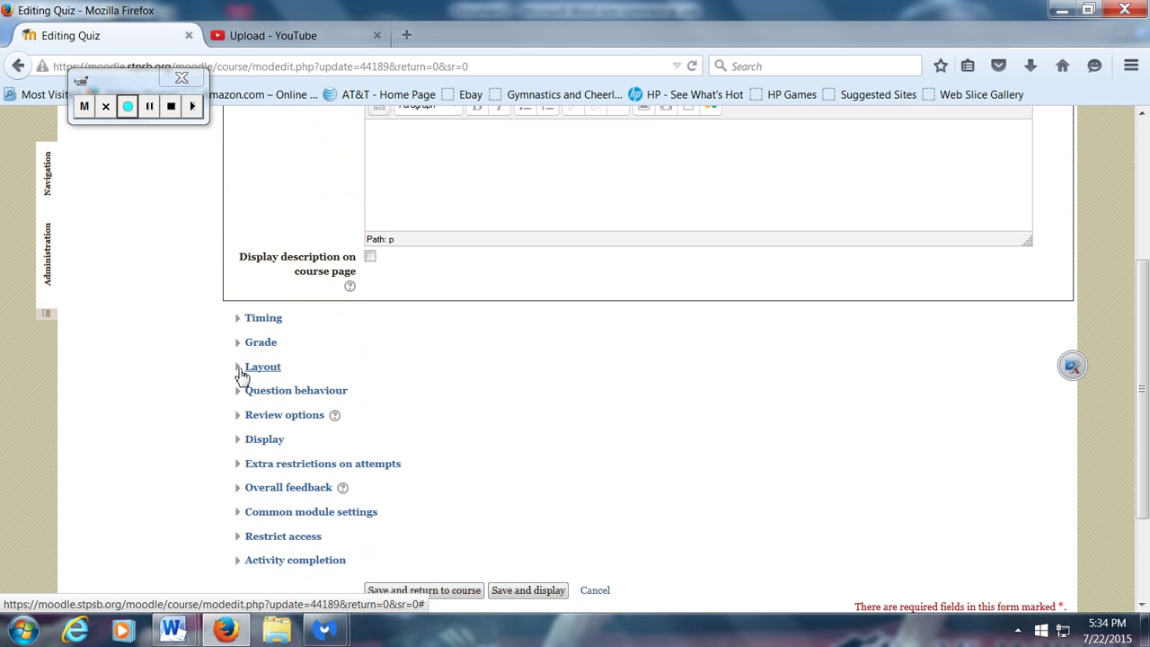
left_click(241, 368)
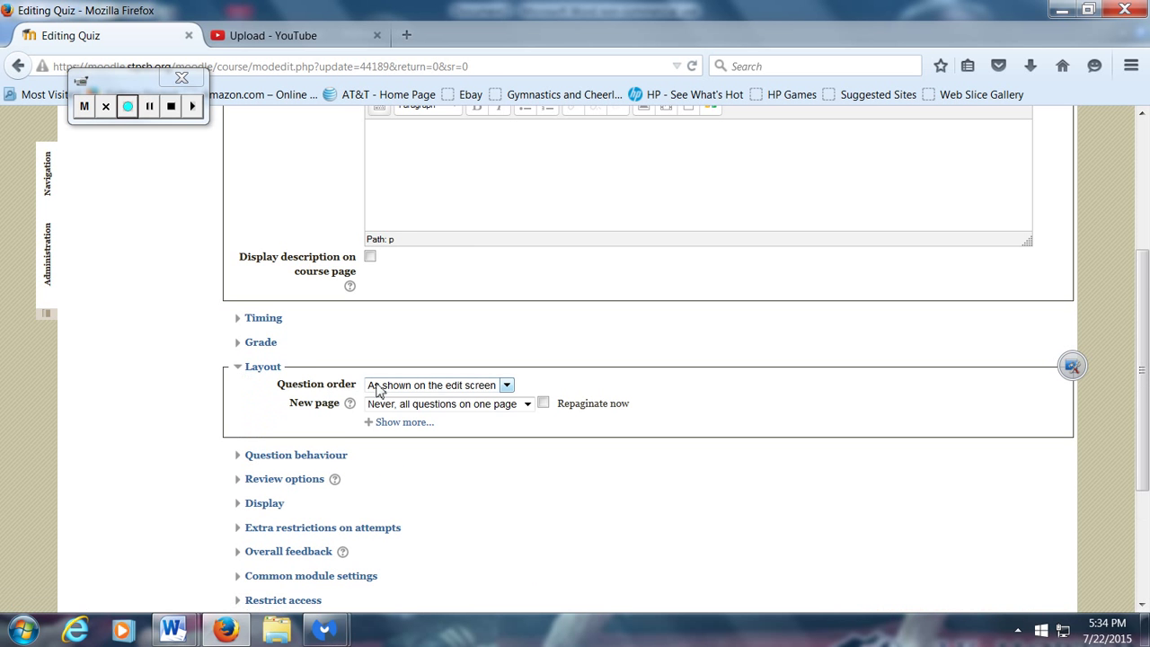
left_click(379, 388)
left_click(420, 412)
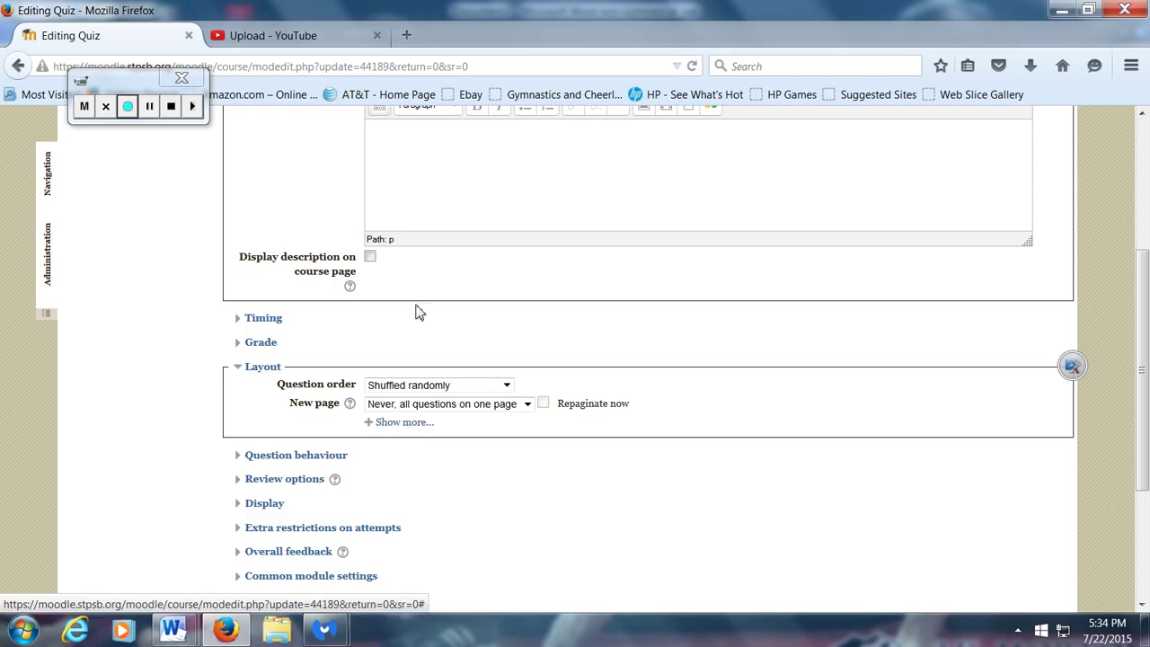
left_click(527, 406)
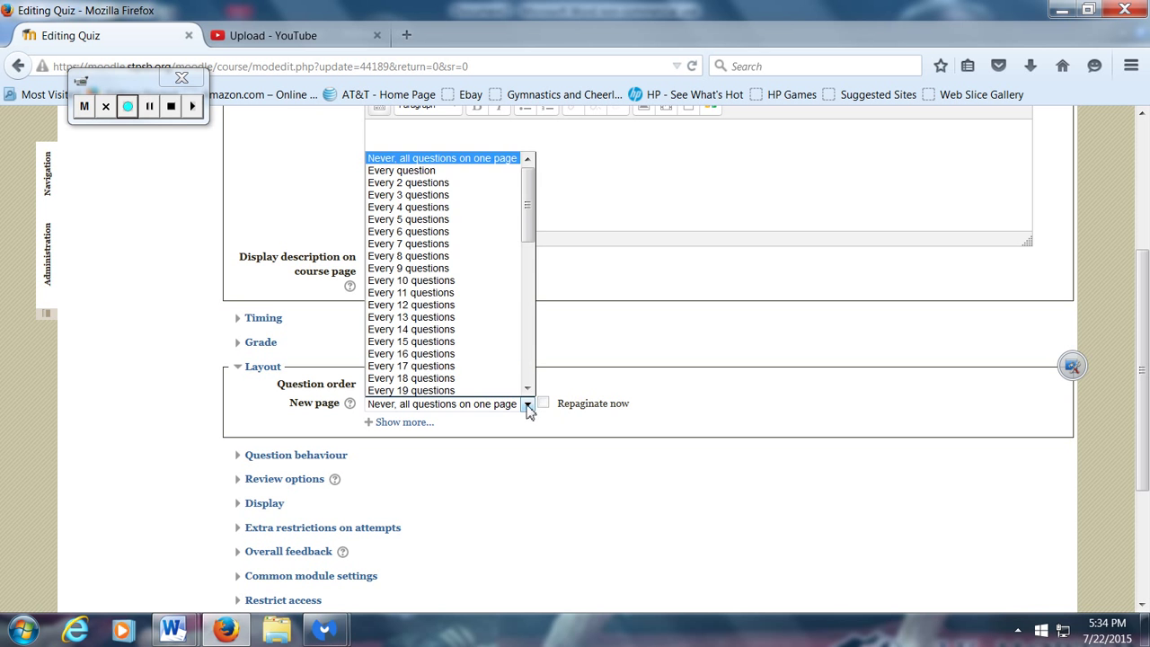
left_click(420, 170)
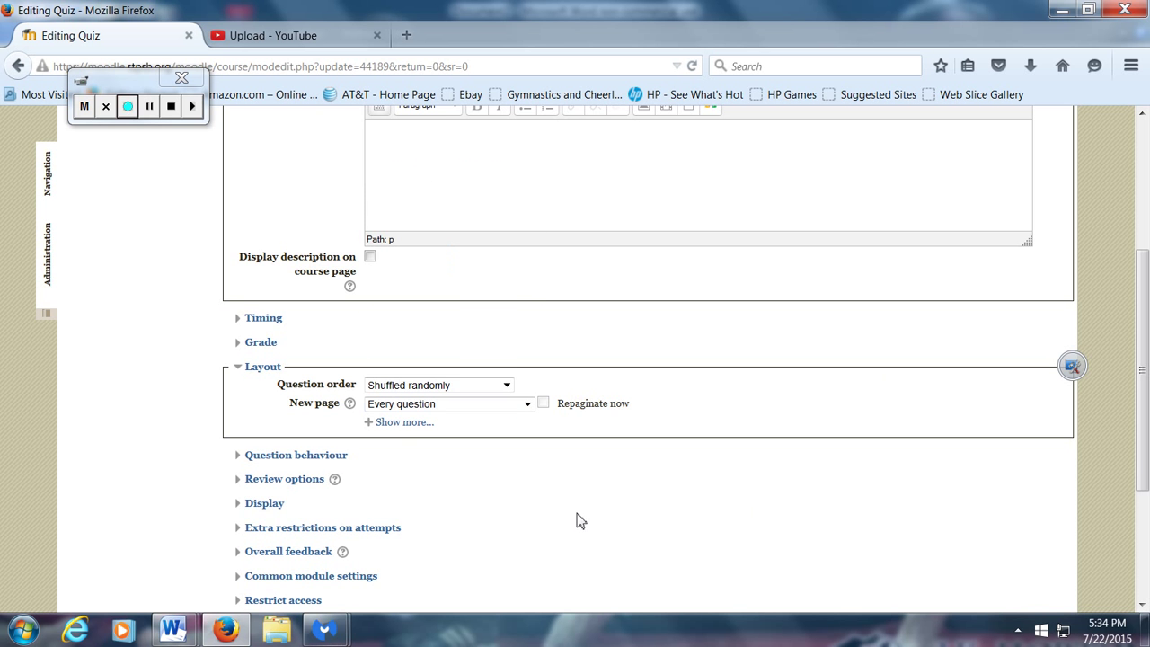
scroll(585, 516, "down", 3)
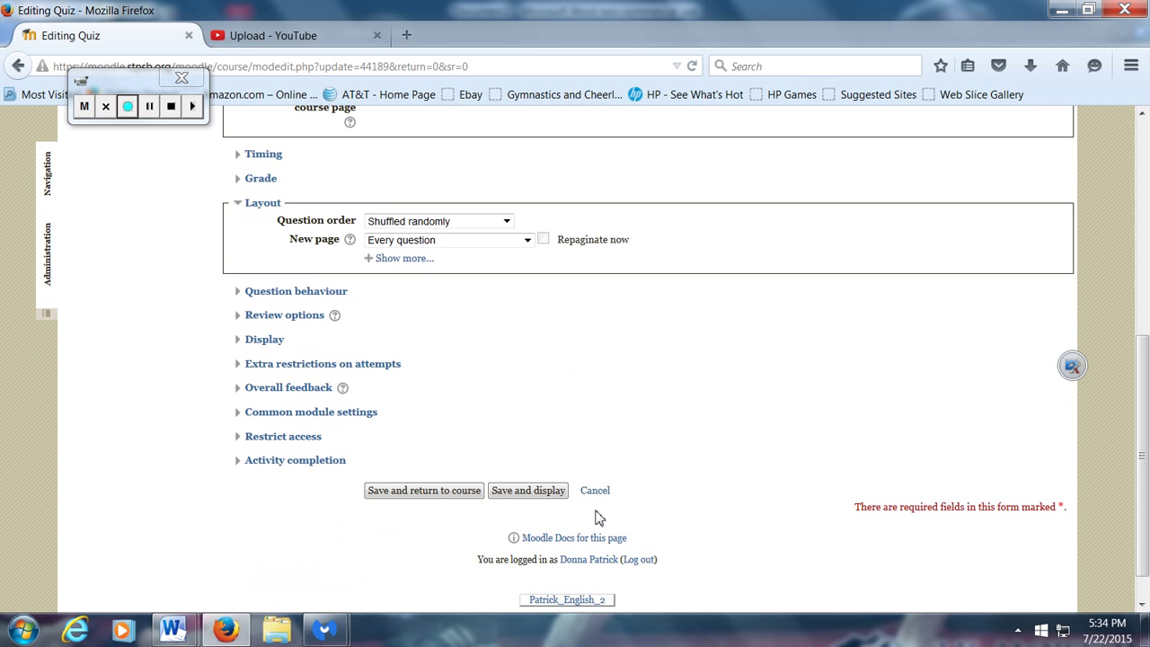
left_click(442, 499)
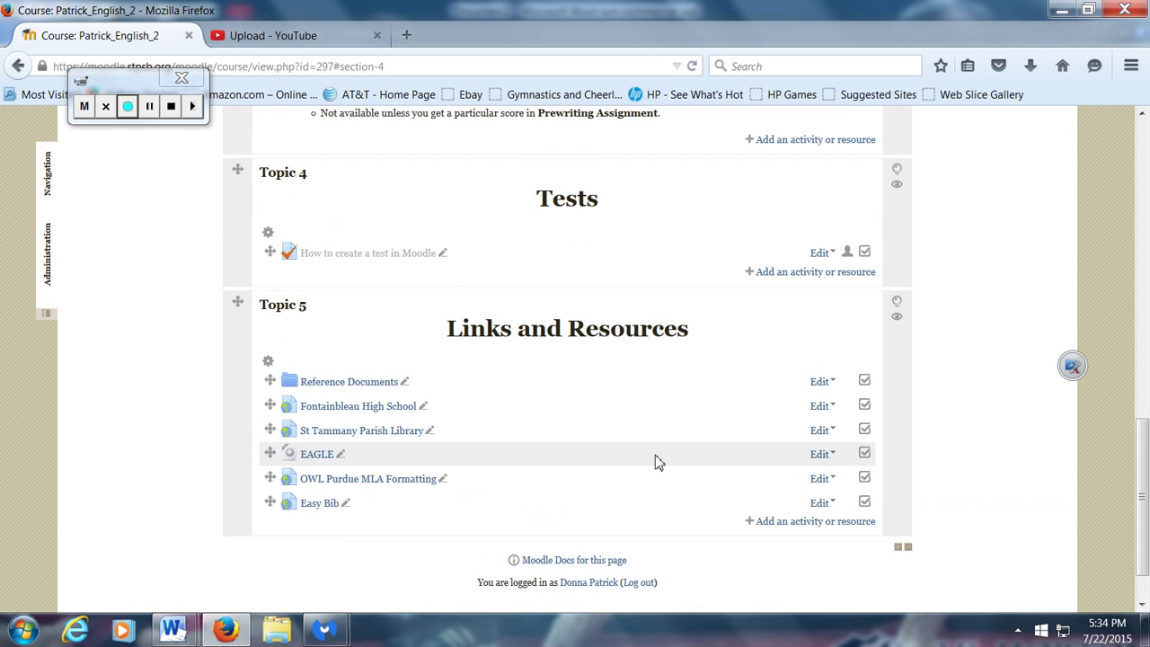
- Show the hidden quiz "How to create a test in Moodle" in the Tests topic to students
scroll(654, 462, "up", 1)
scroll(451, 382, "up", 2)
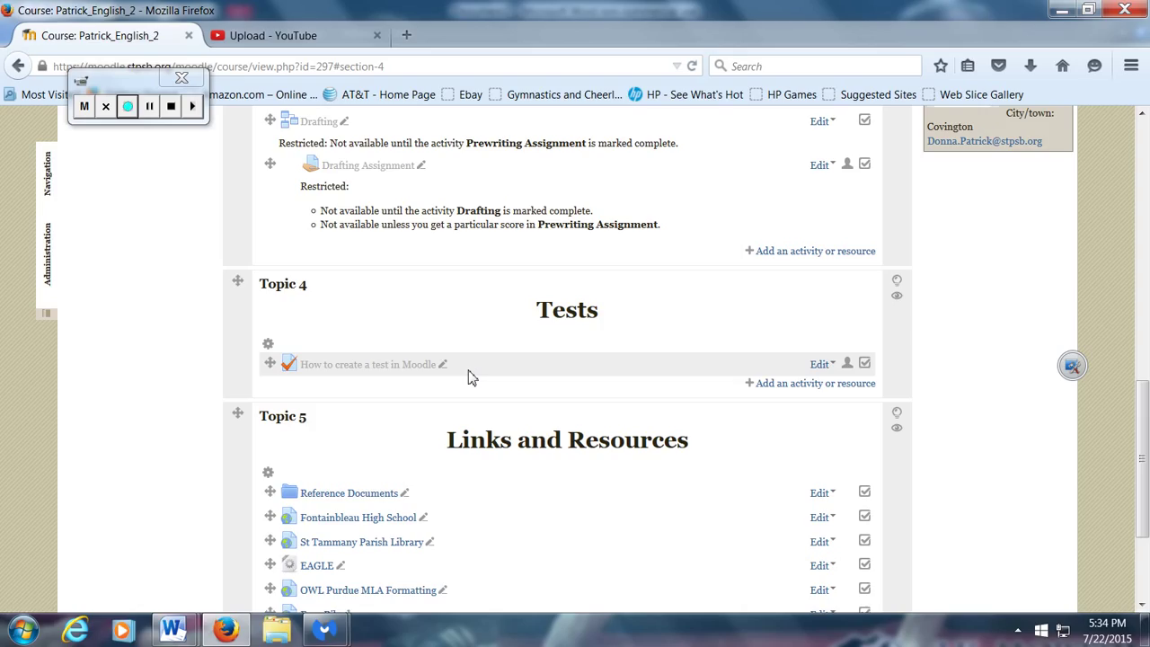
left_click(823, 365)
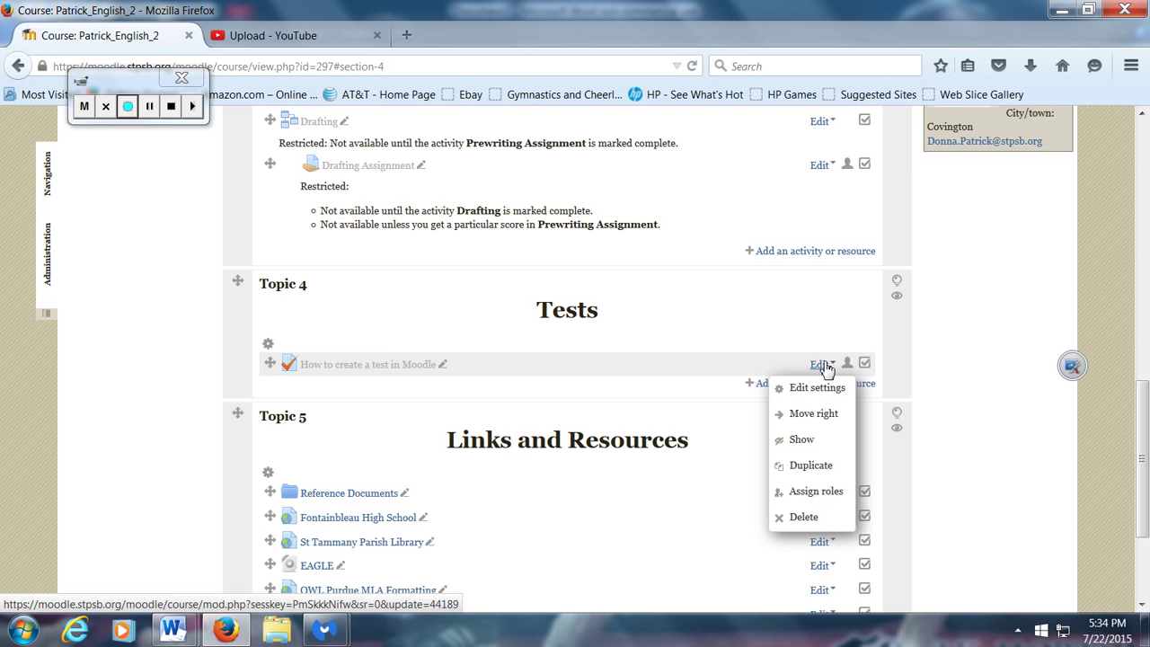
left_click(801, 441)
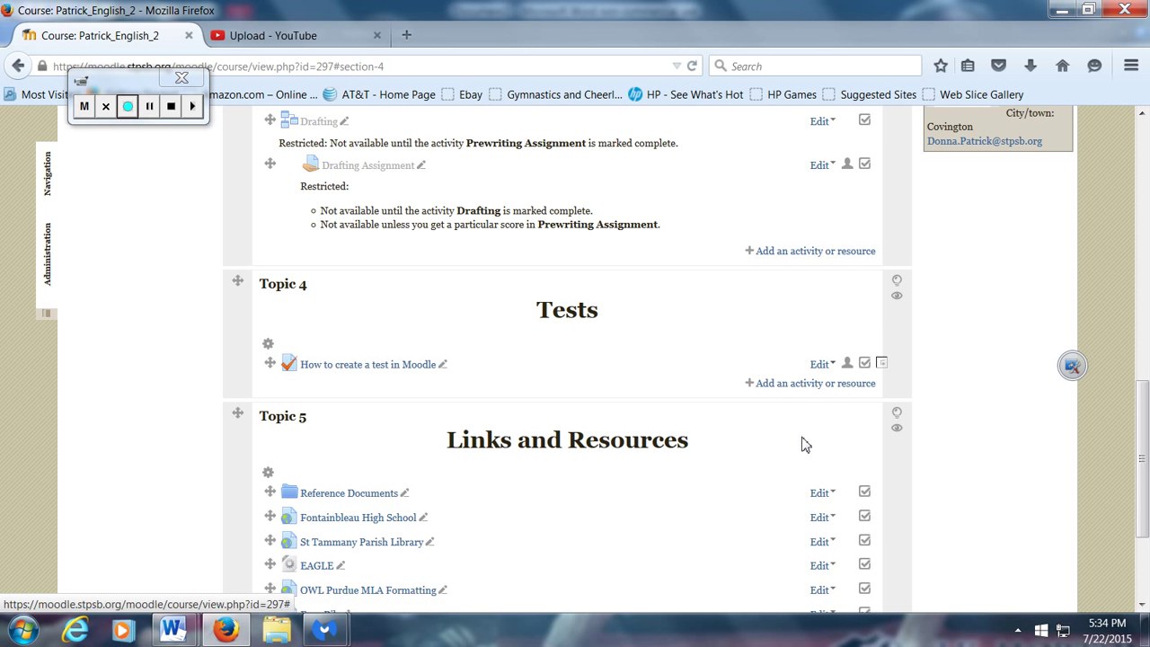